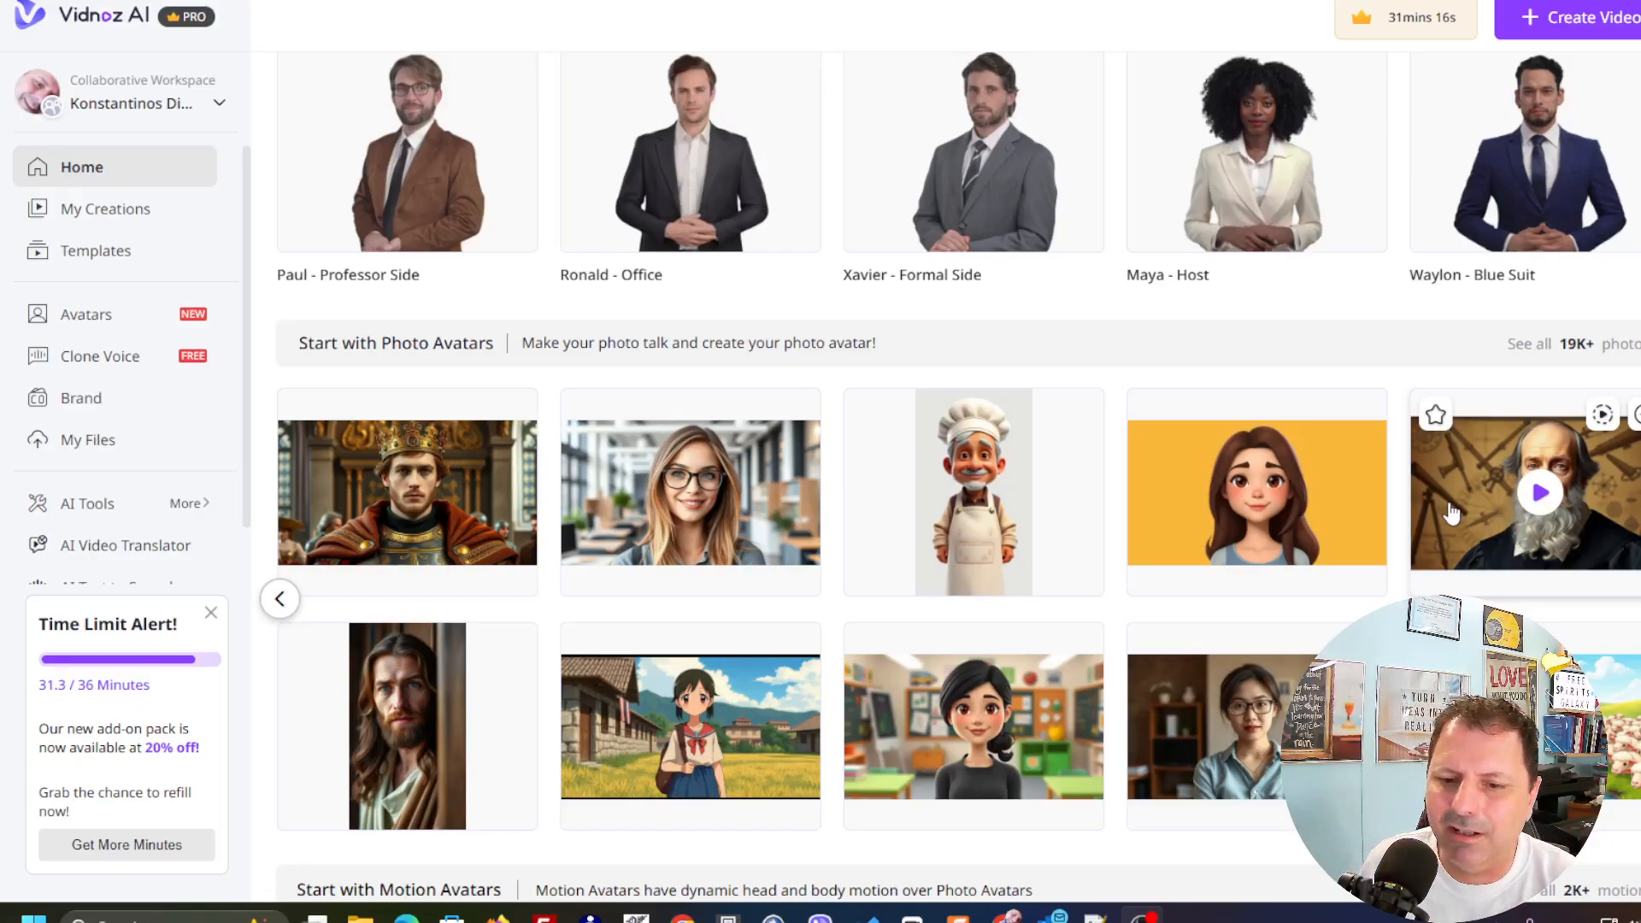
Check the video format options for the chef photo avatar and look through the sets of realistic avatars.
left_click(1080, 424)
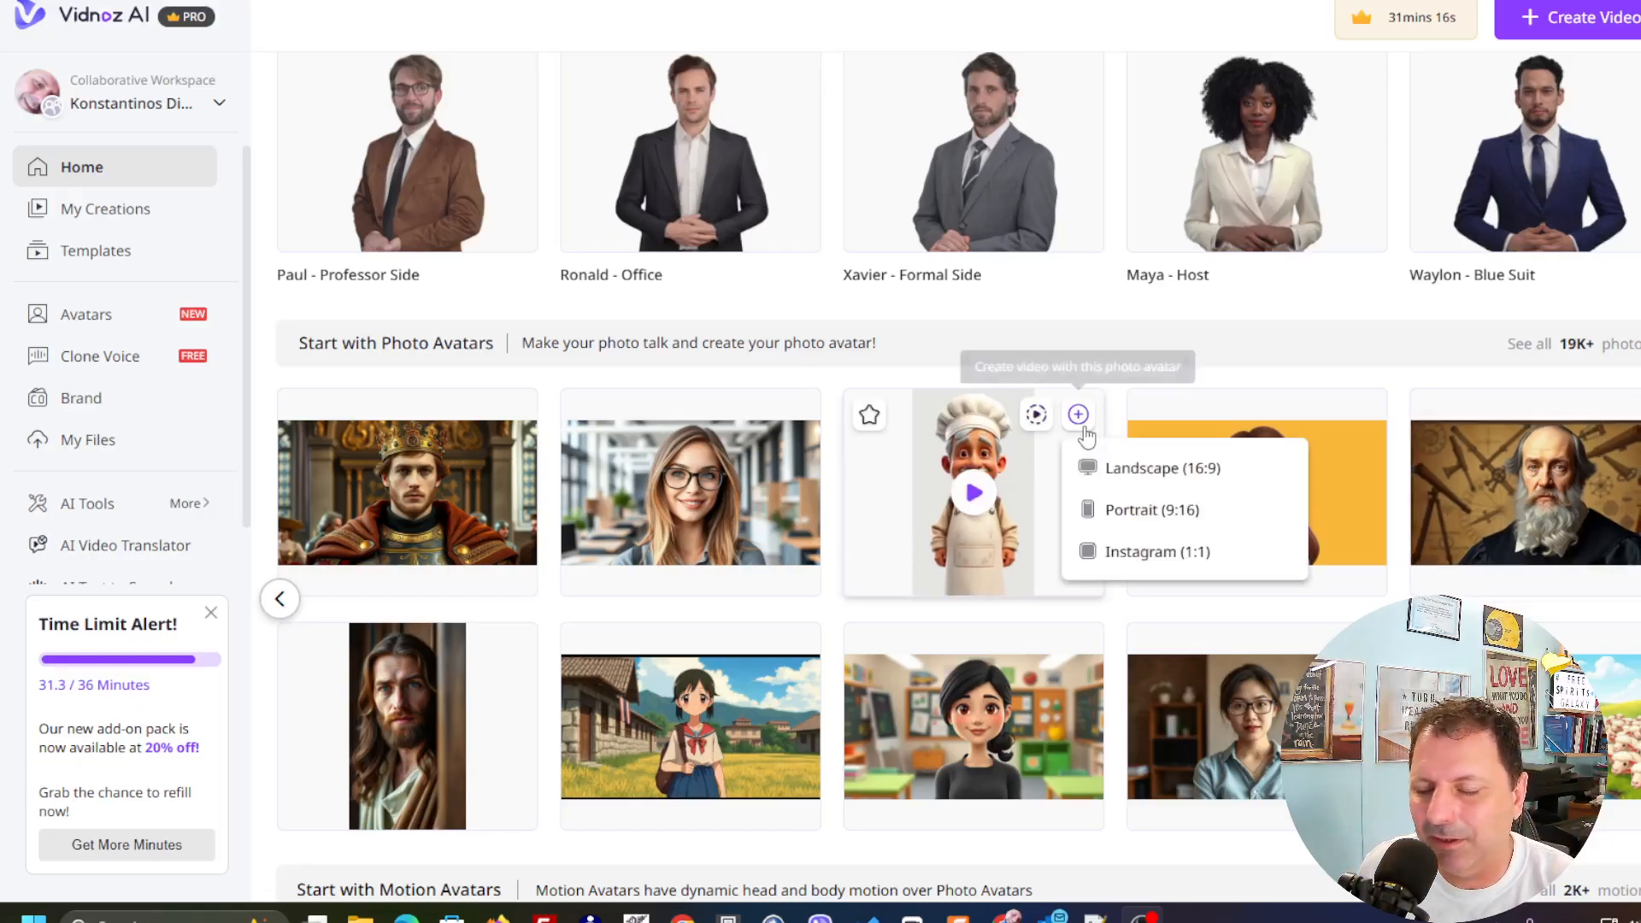
scroll(1086, 436, "up", 1)
scroll(1086, 437, "up", 3)
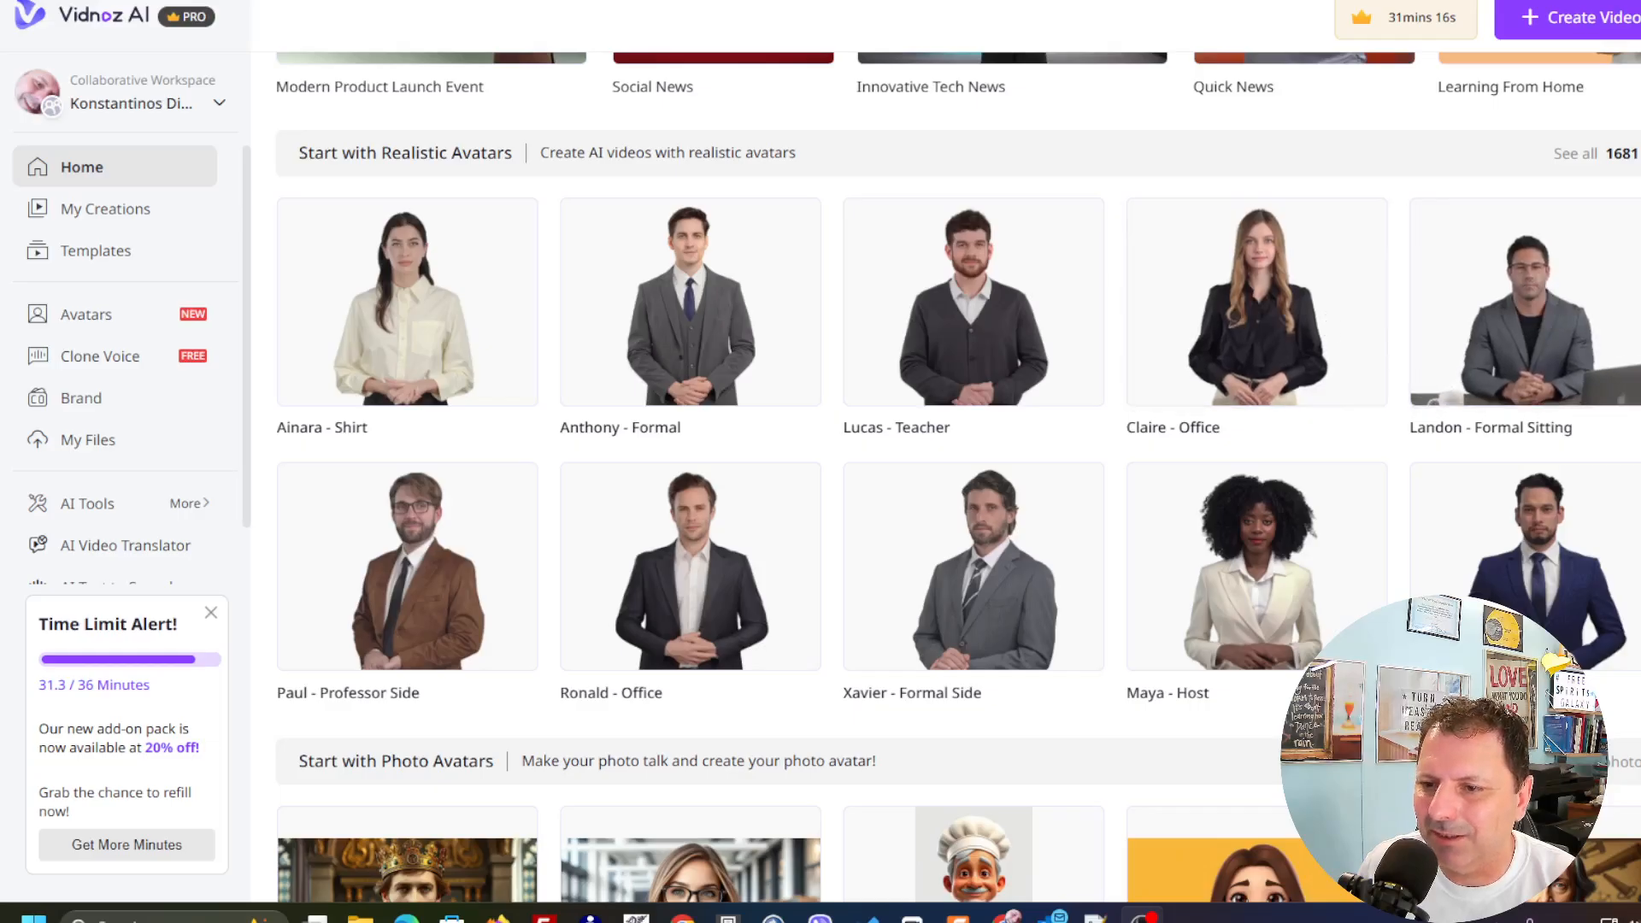
left_click(1640, 440)
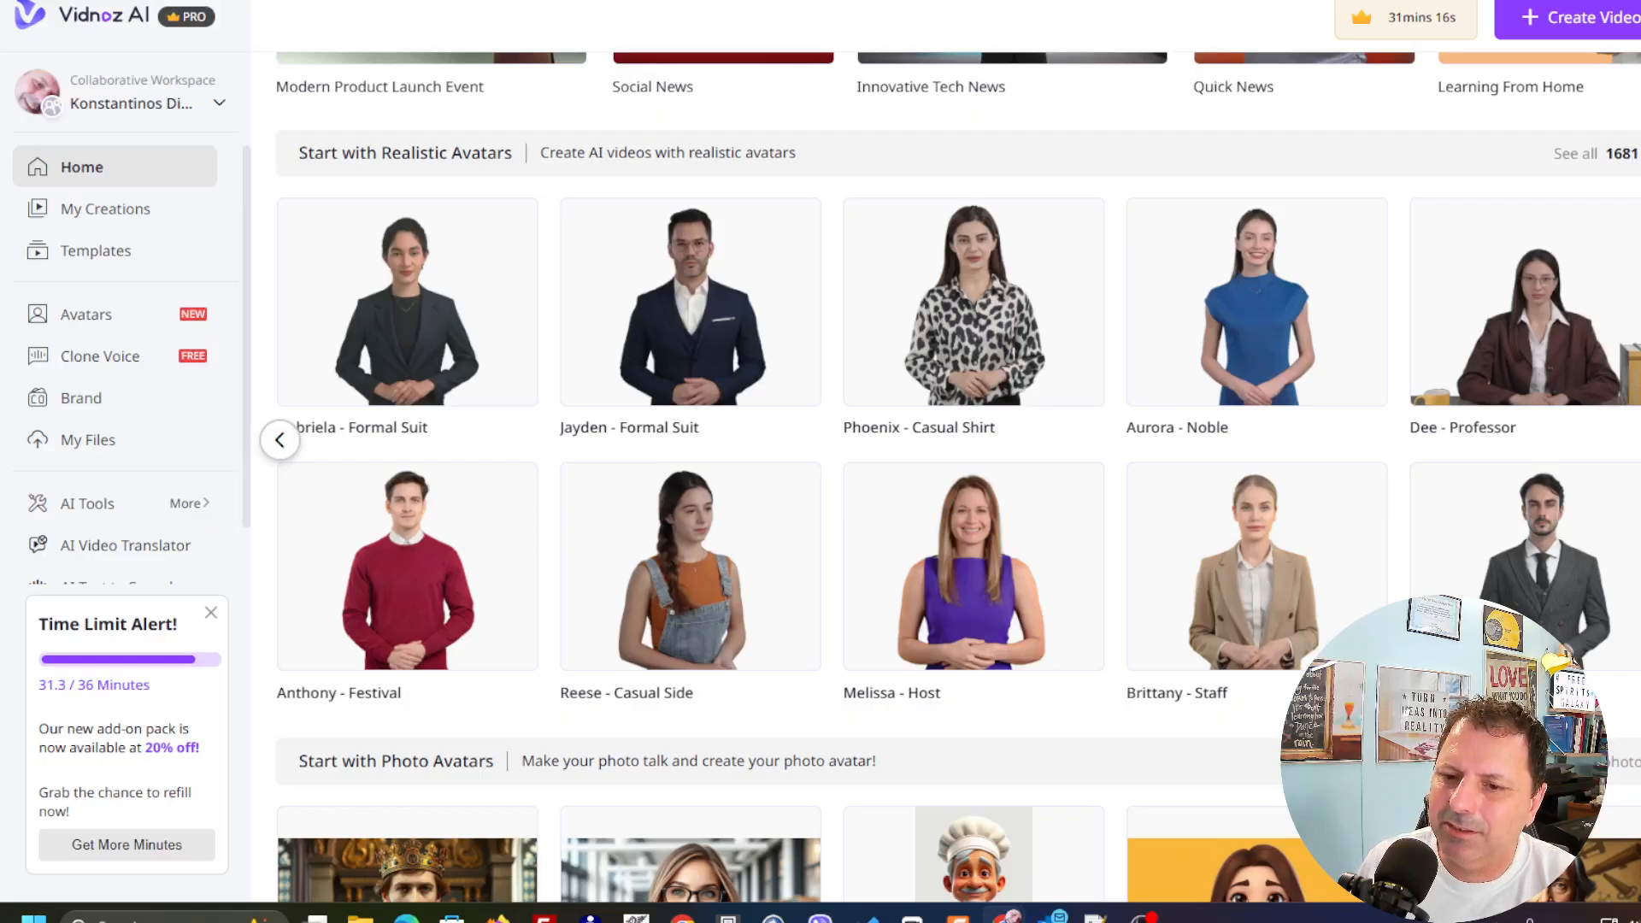
left_click(1640, 335)
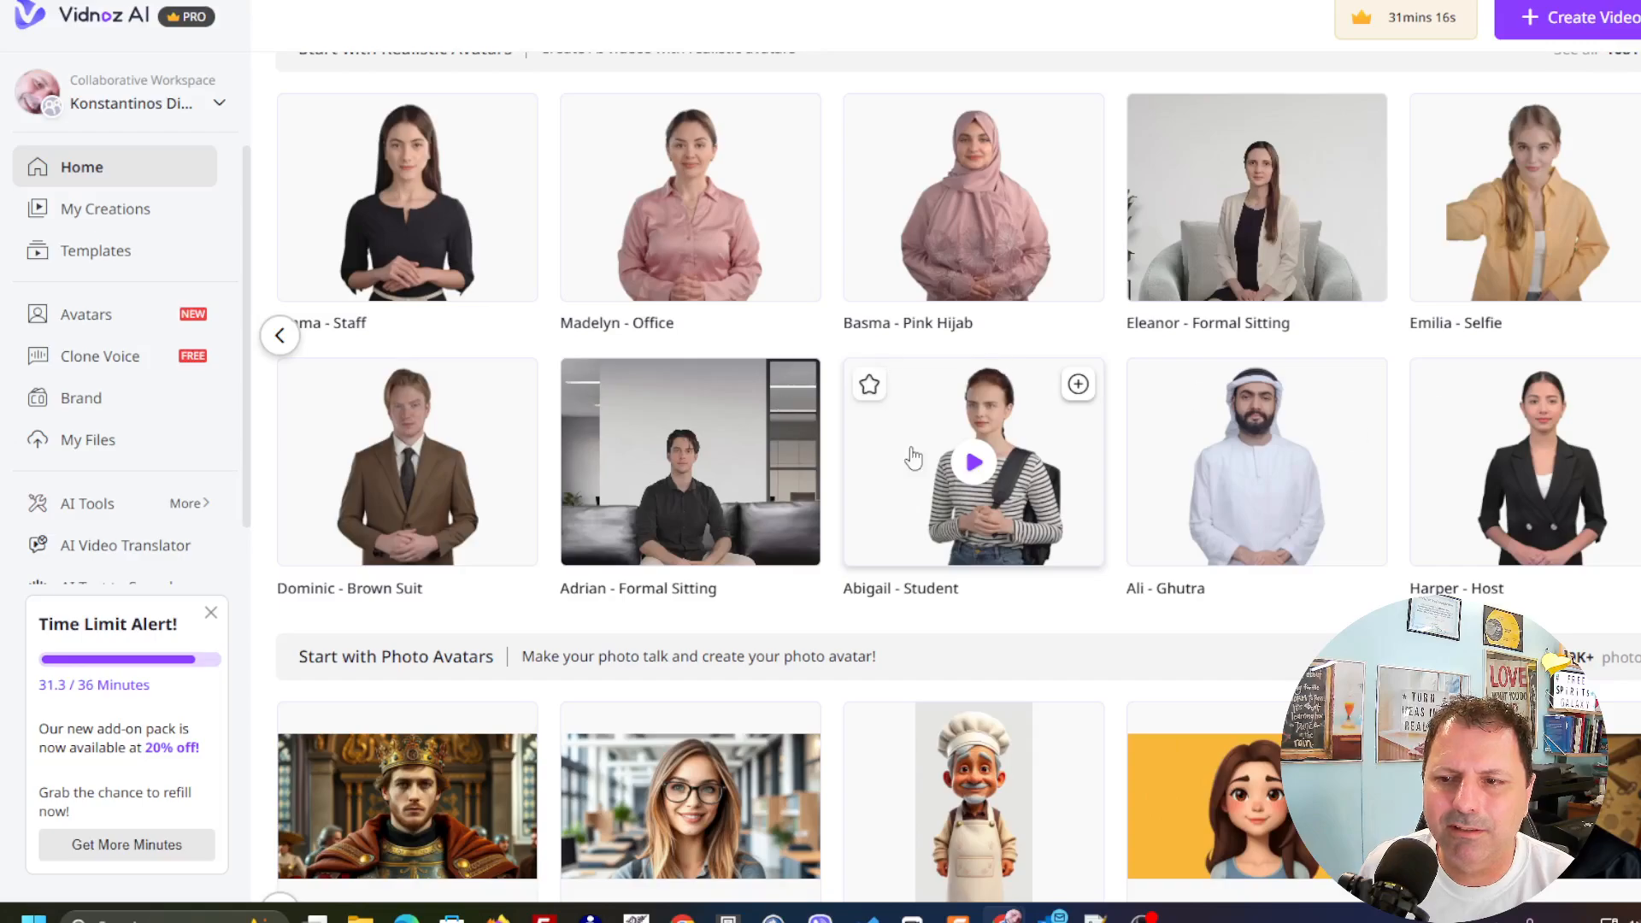
left_click(280, 335)
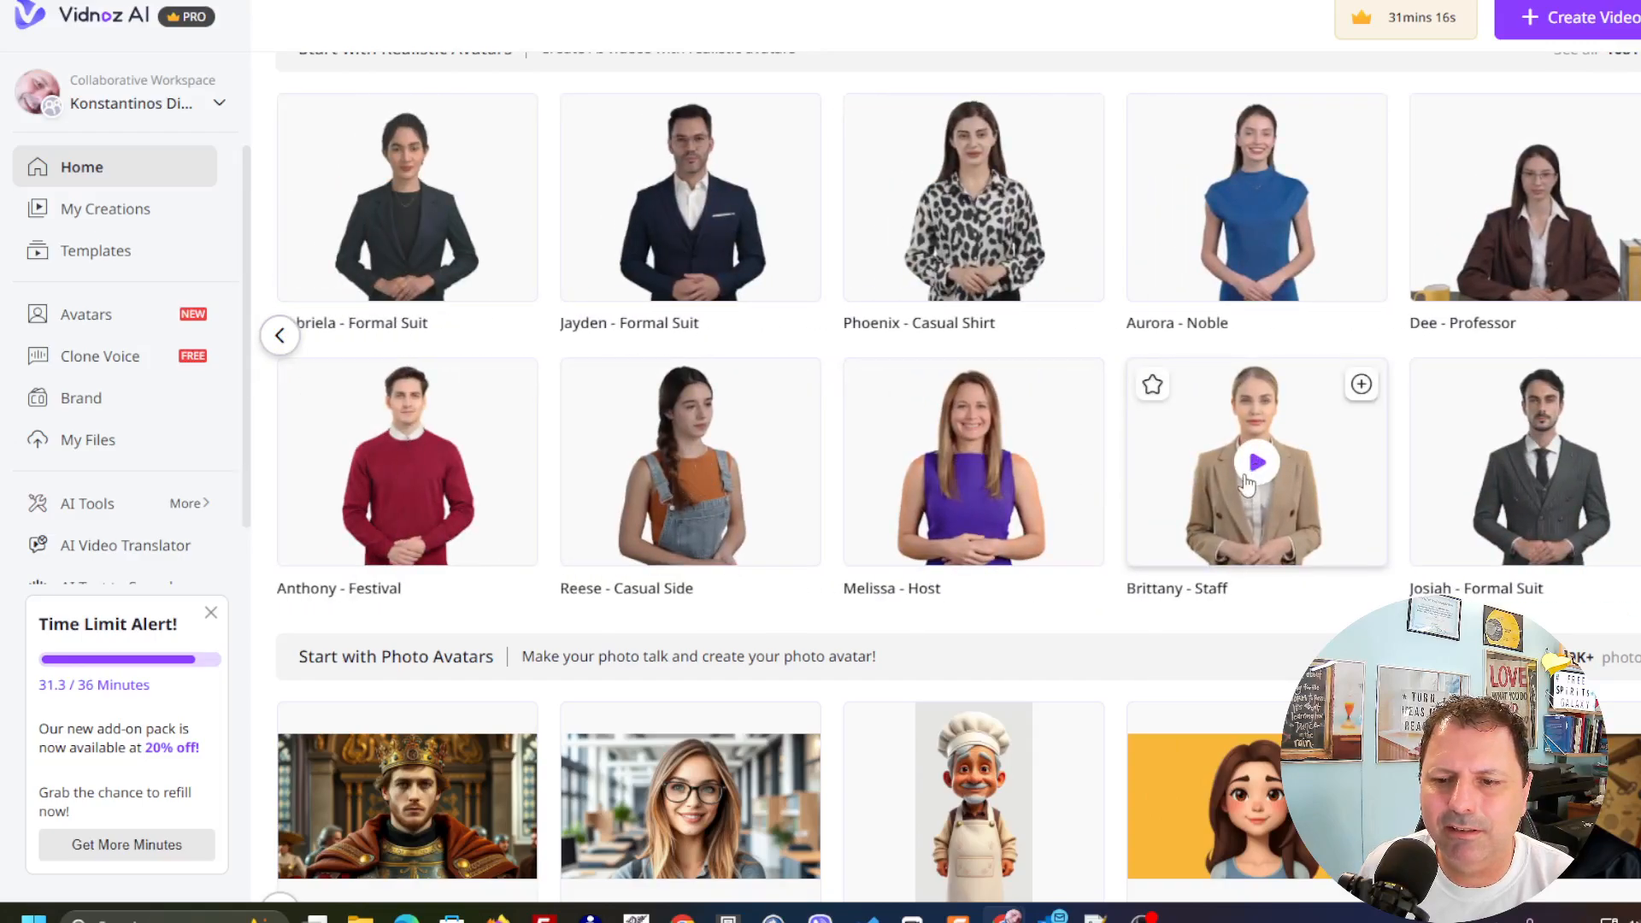
Preview the Brittany - Staff avatar in English and create a landscape 16:9 video with it.
left_click(1190, 465)
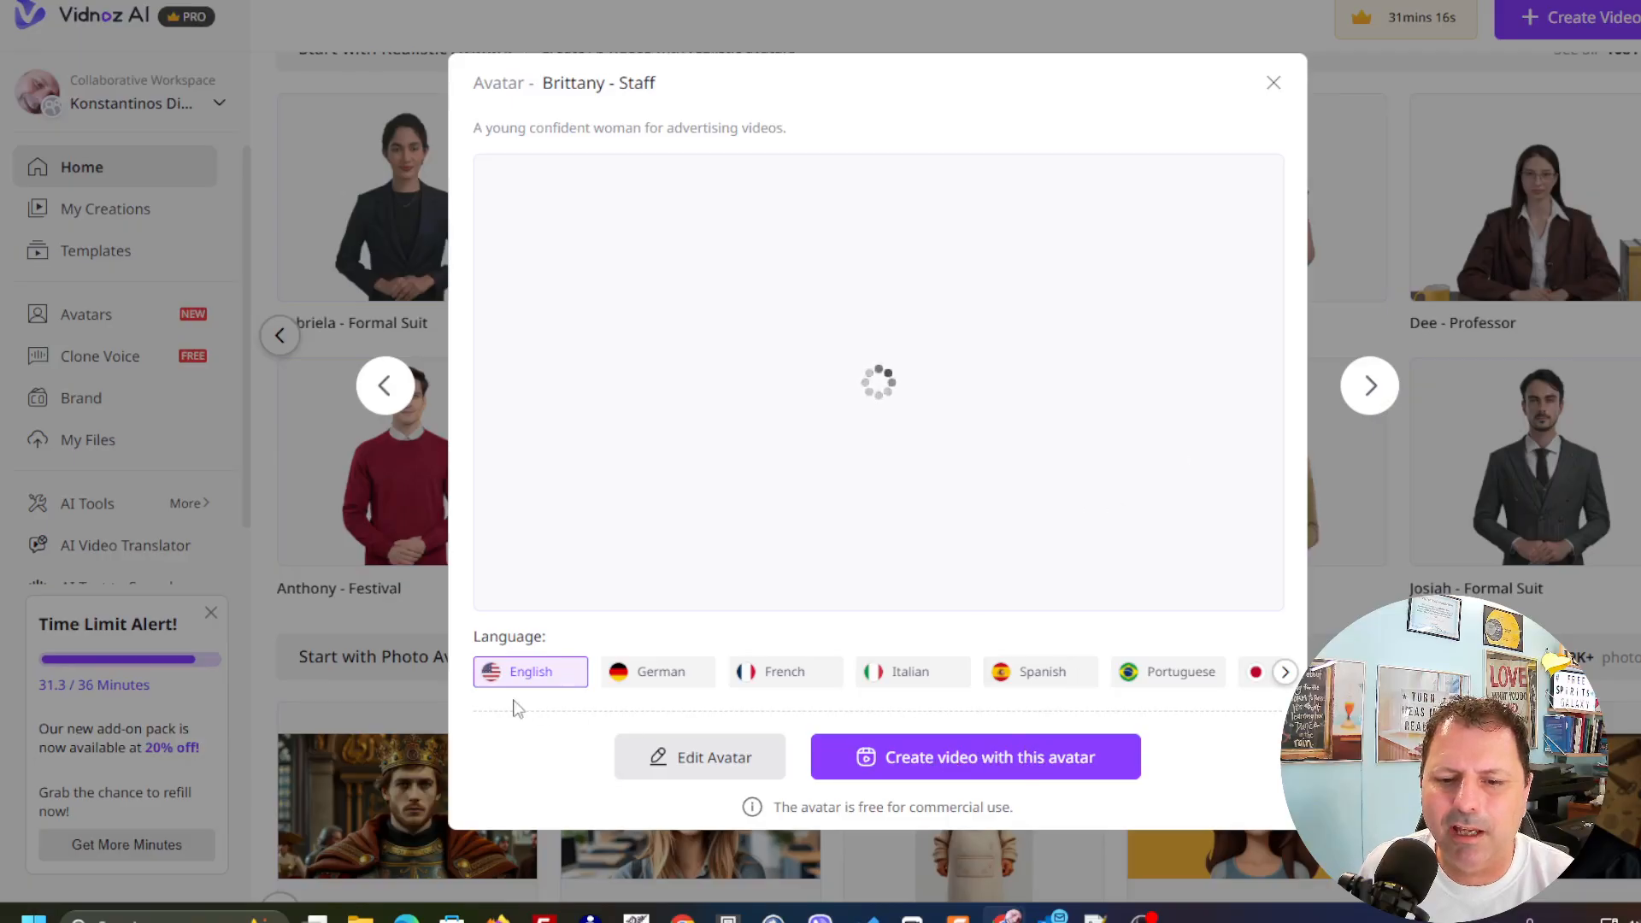
left_click(988, 763)
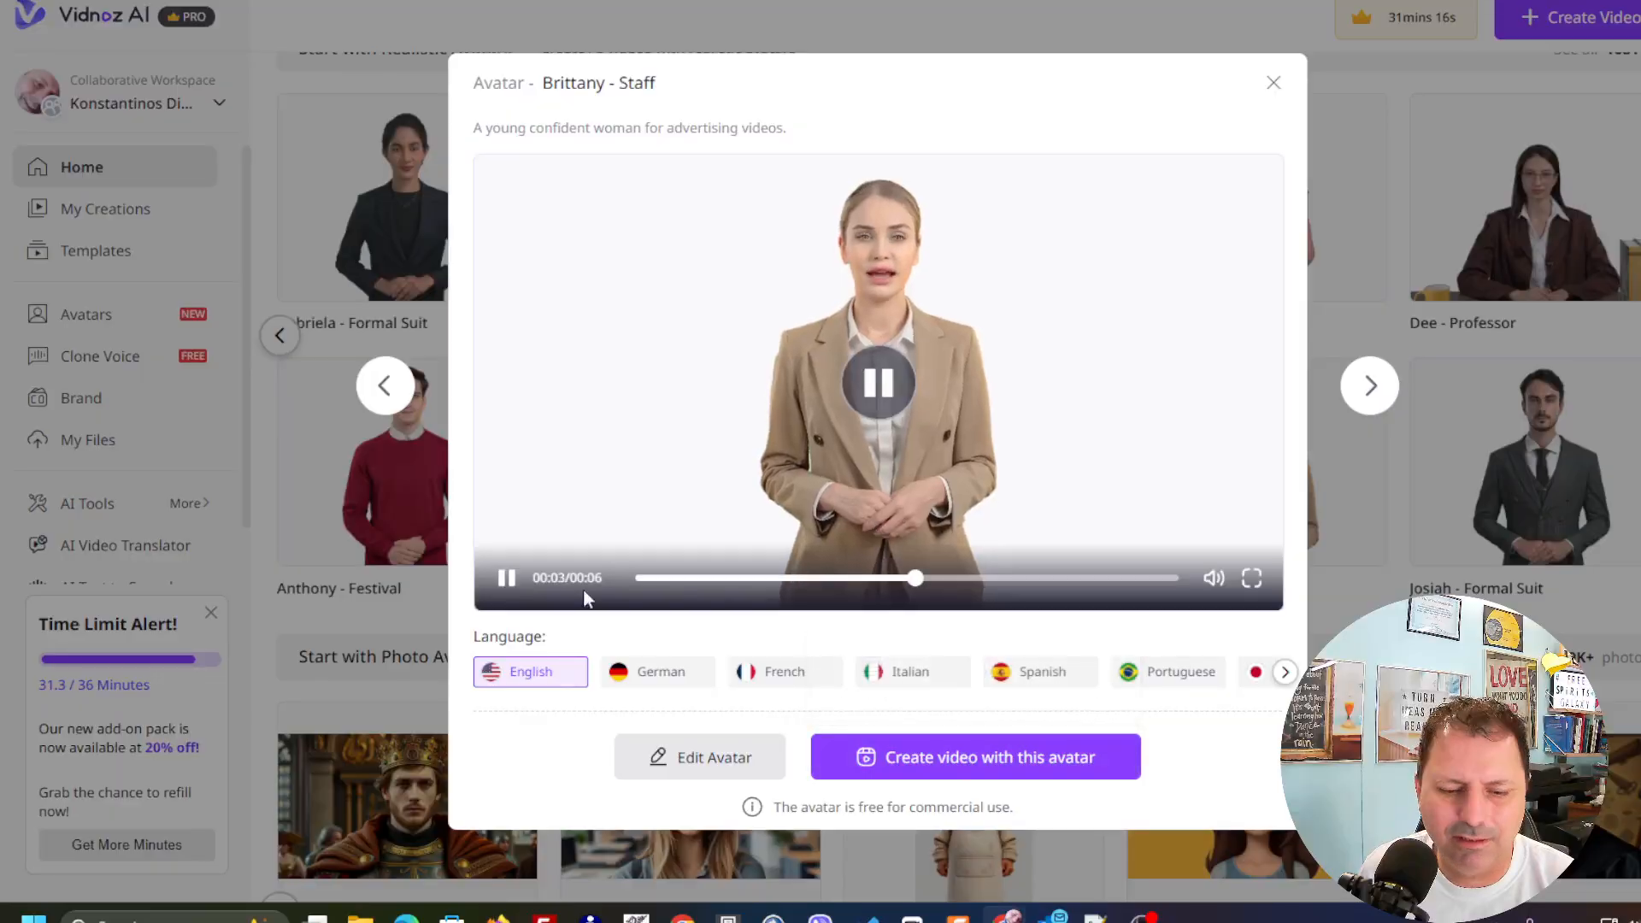
left_click(873, 402)
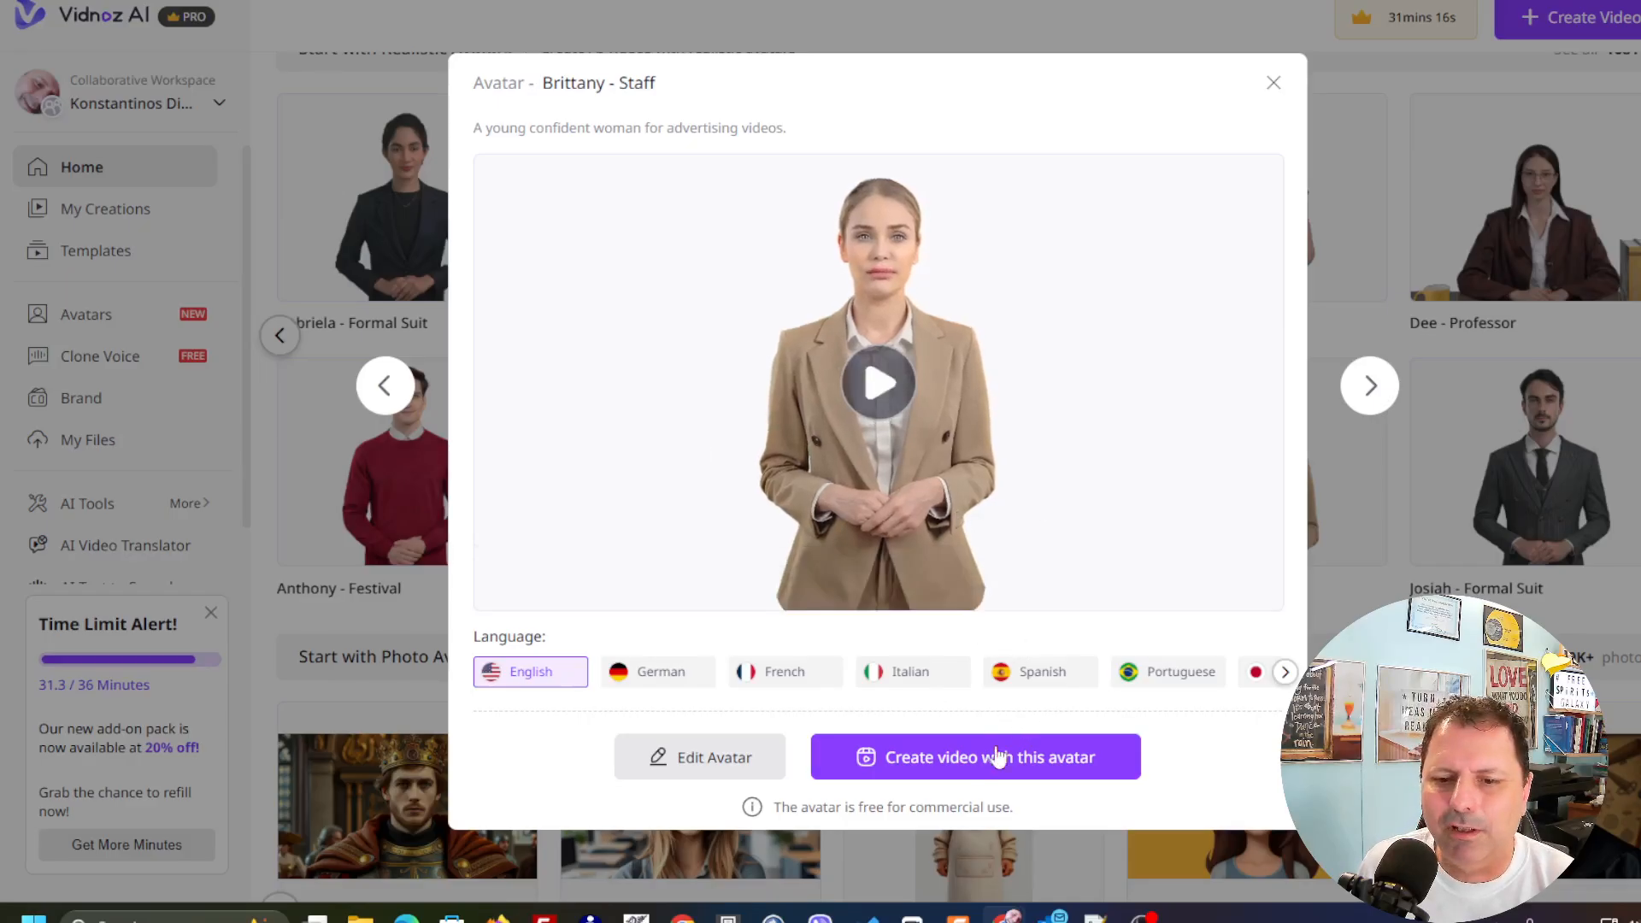
mouse_move(933, 763)
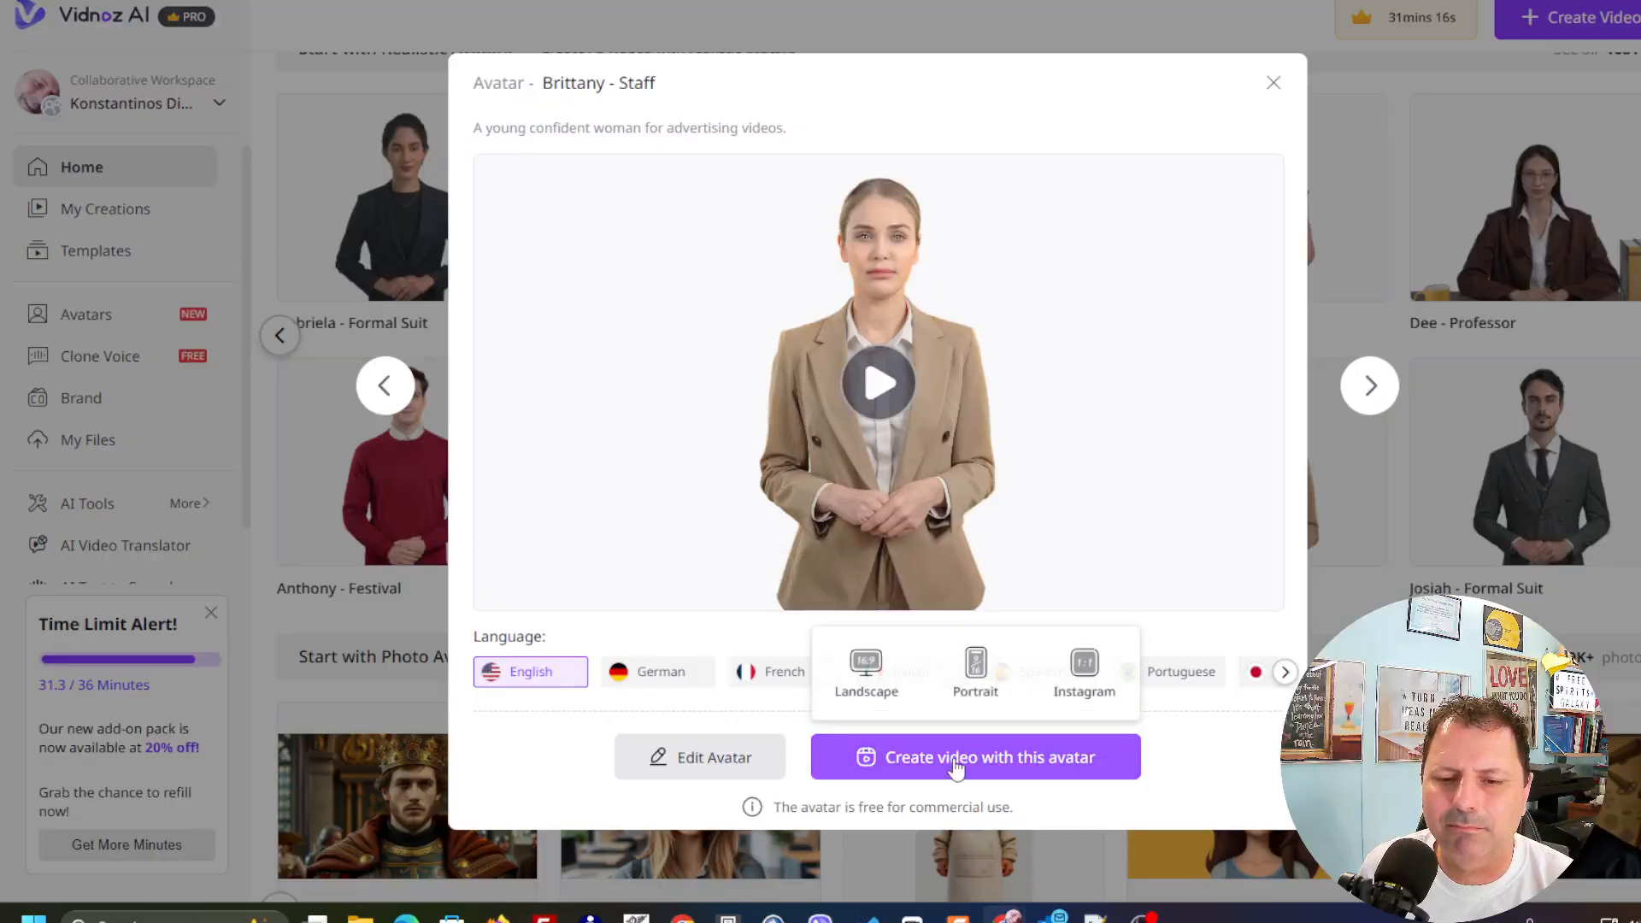
left_click(1001, 769)
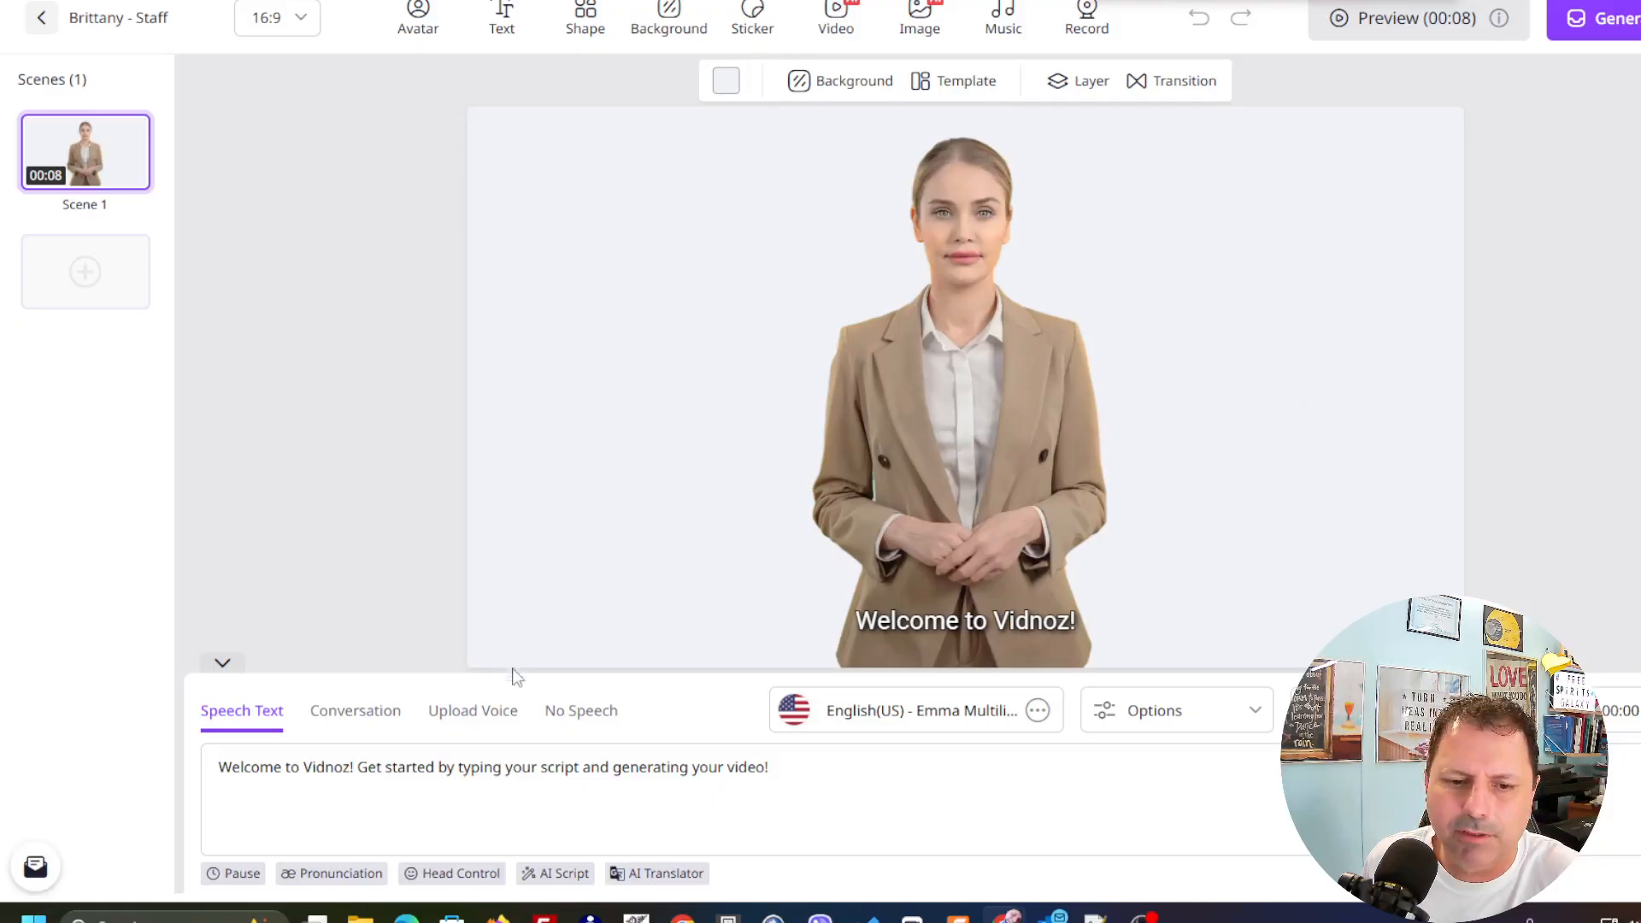
Replace the default speech text with the copied QuickVSL sales script and check it through to its last line.
double_click(604, 766)
left_click(605, 767)
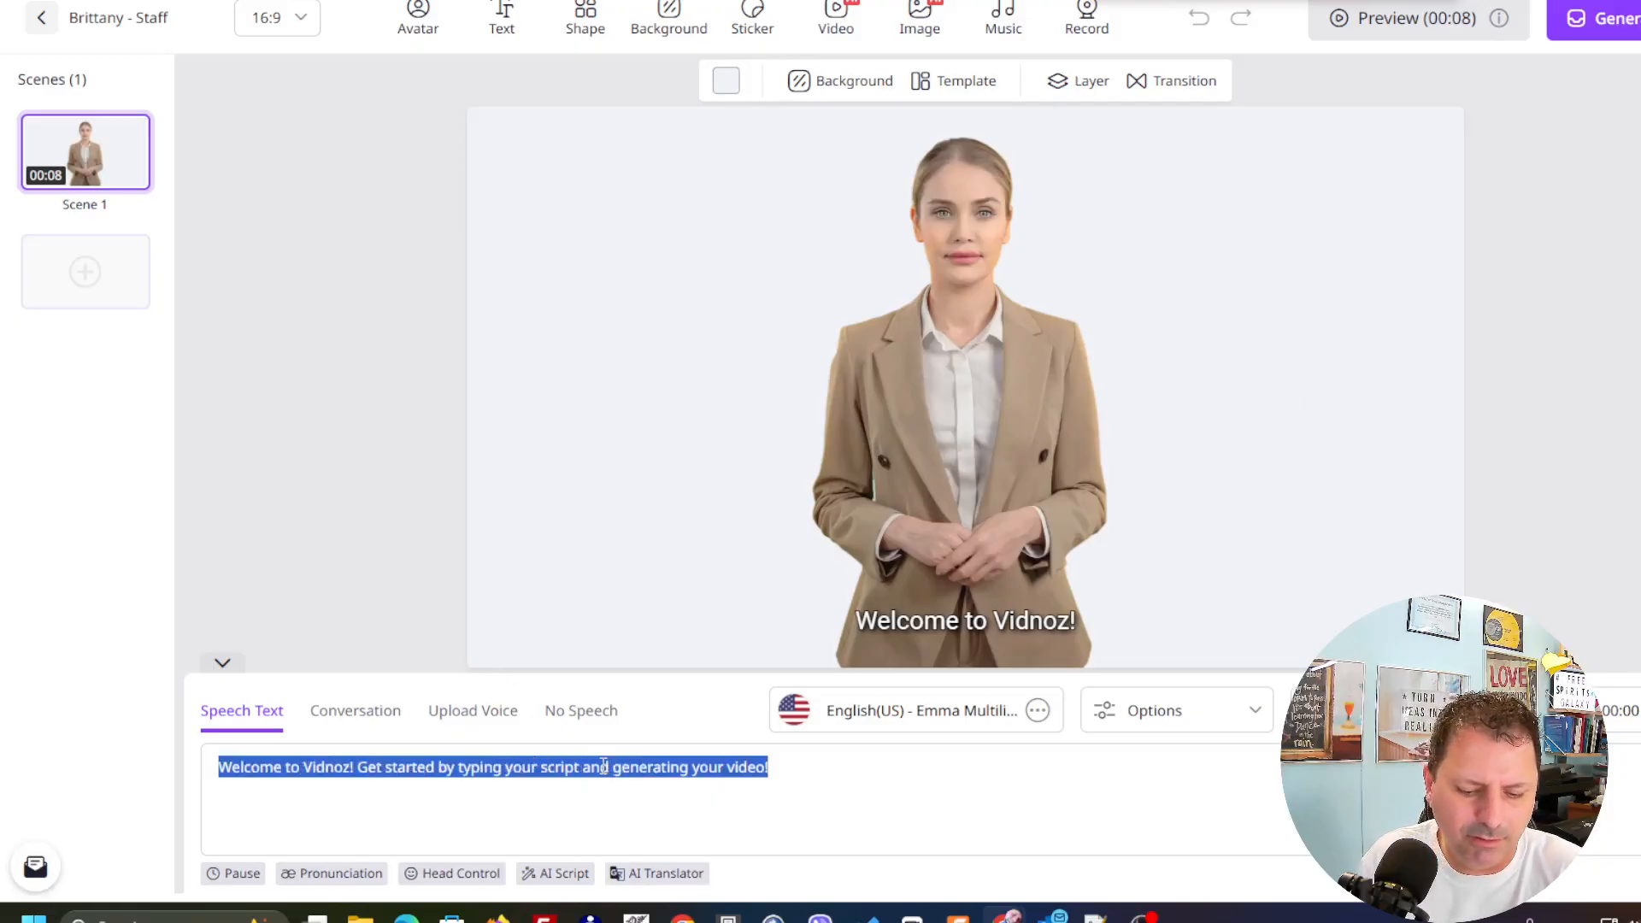
key("ctrl+v")
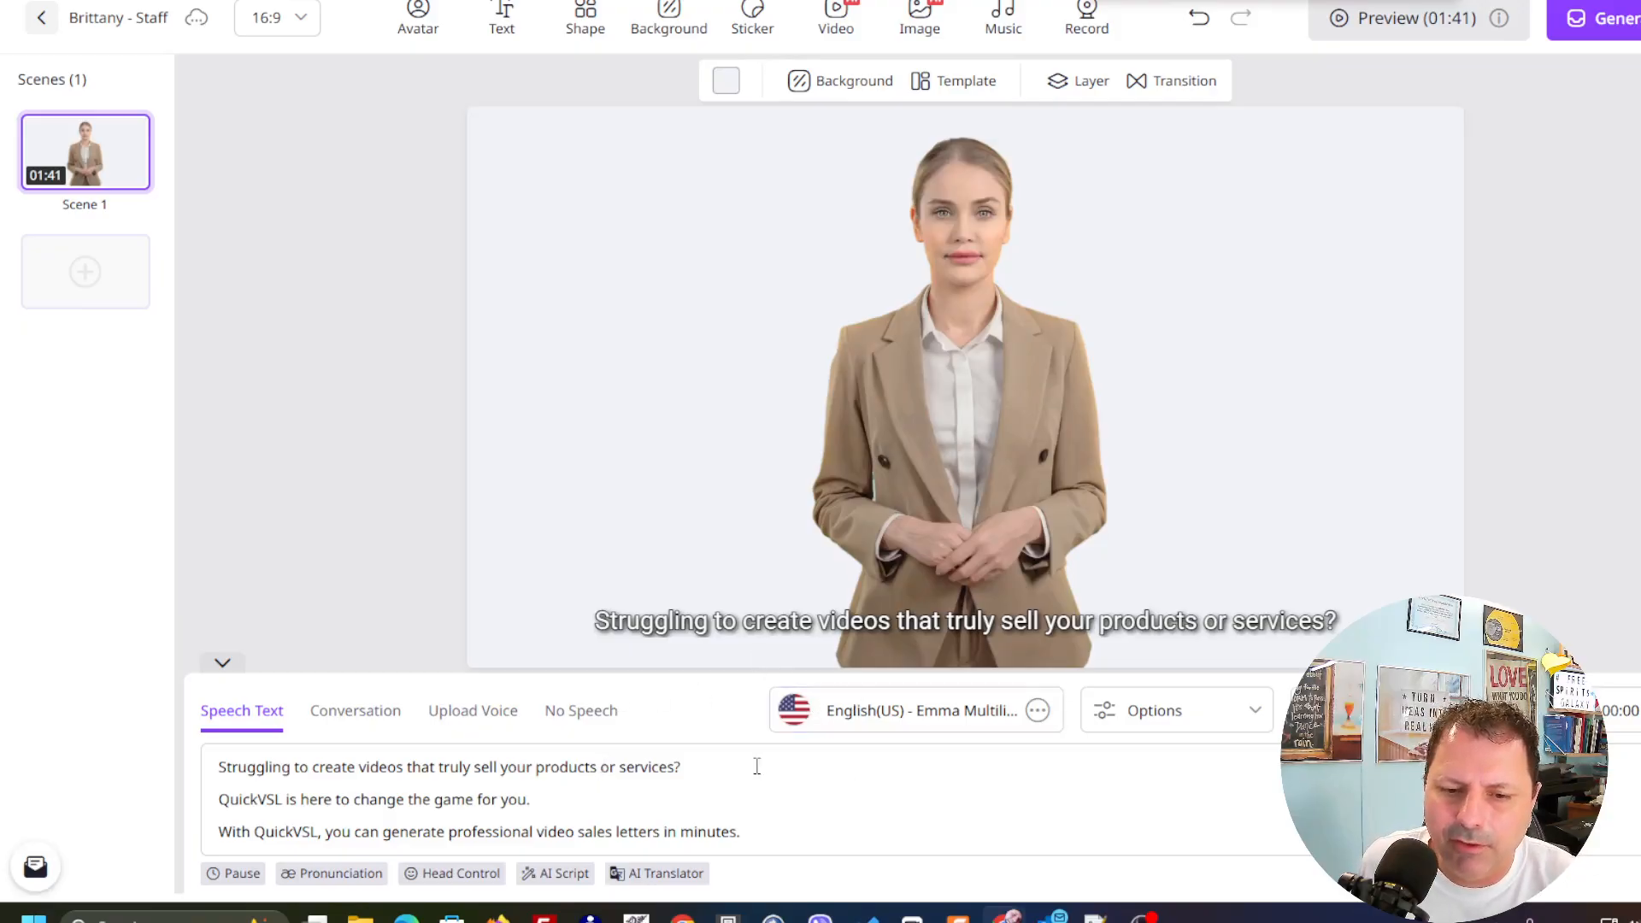
scroll(755, 769, "down", 10)
scroll(890, 777, "down", 3)
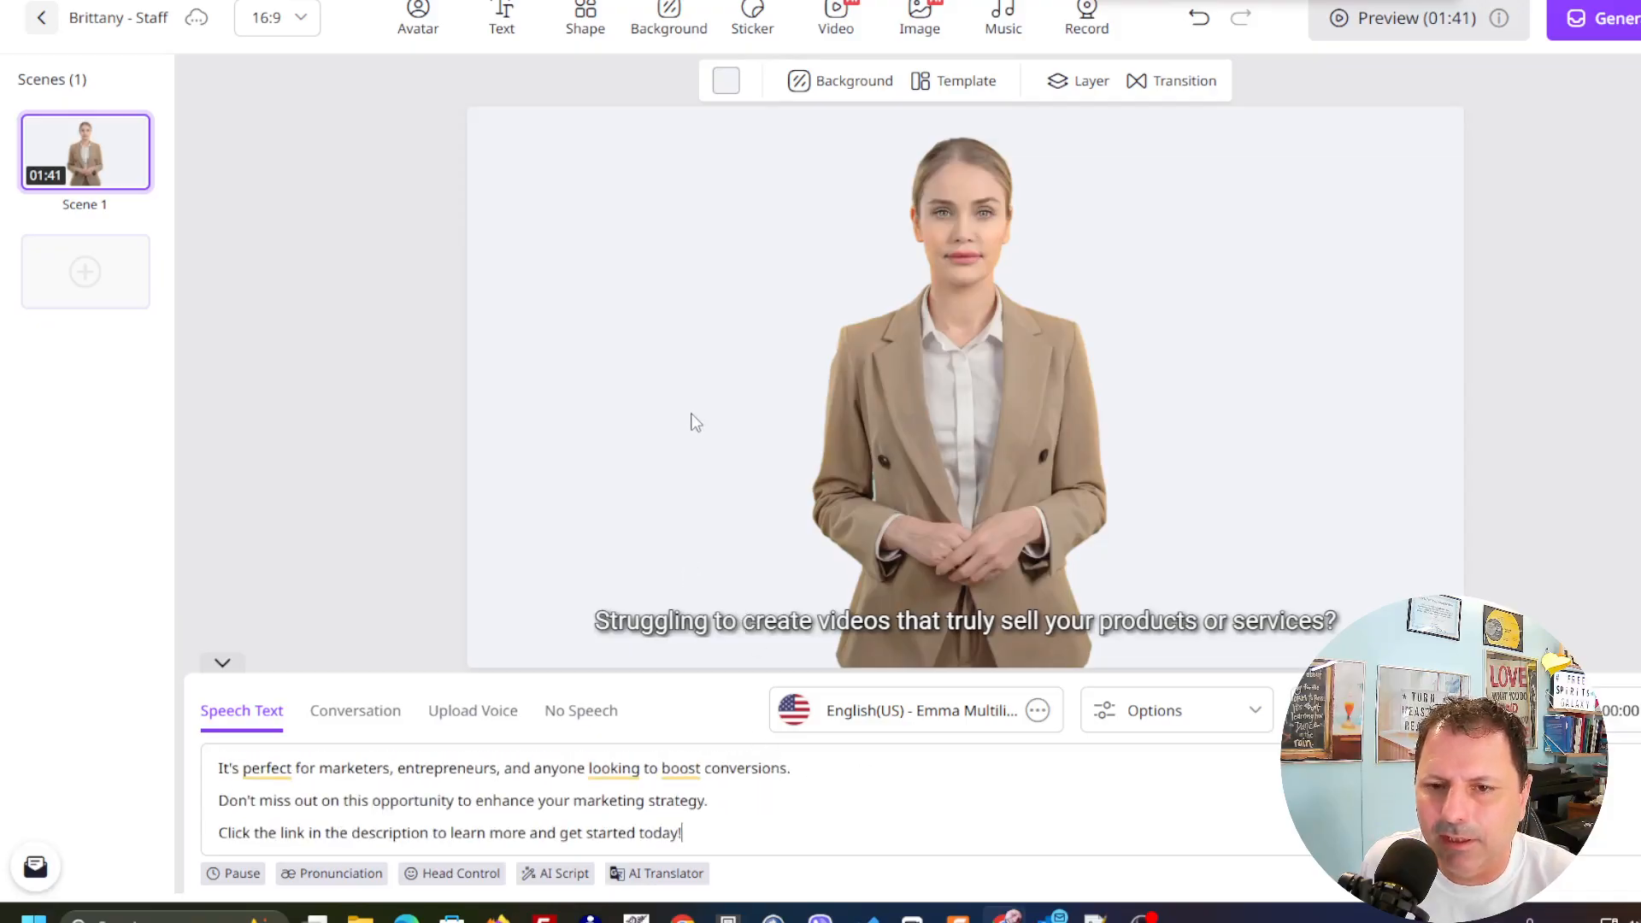
Upload the QuickVSL image Screenshot 2025-06-06 104920.png and set it as the background of Scene 1.
left_click(860, 95)
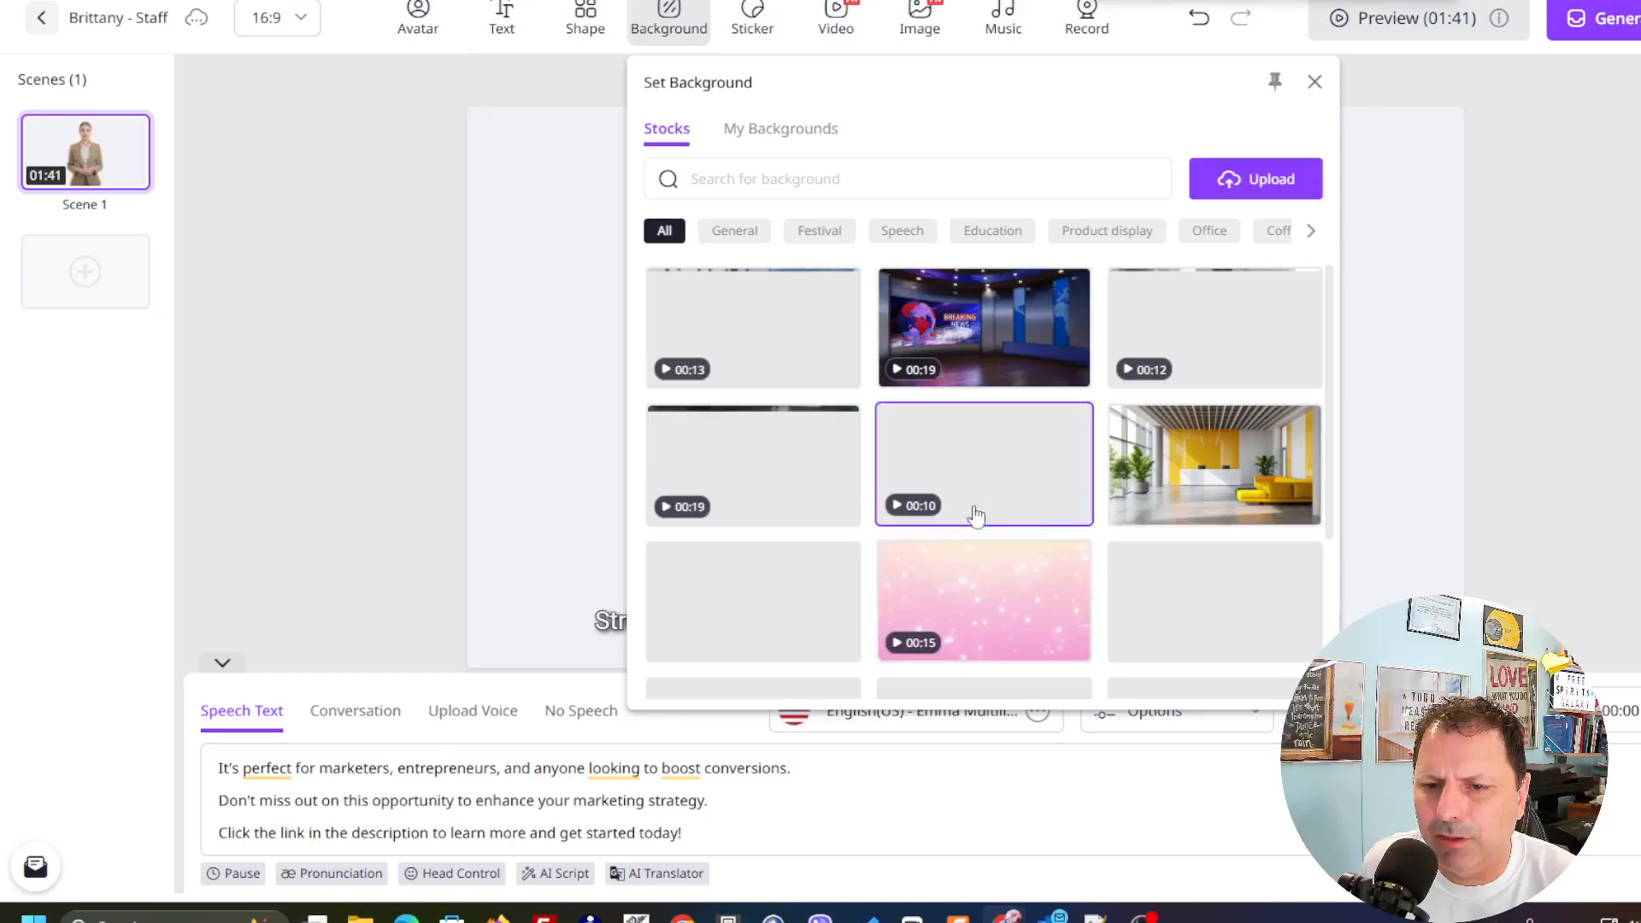
left_click(1247, 171)
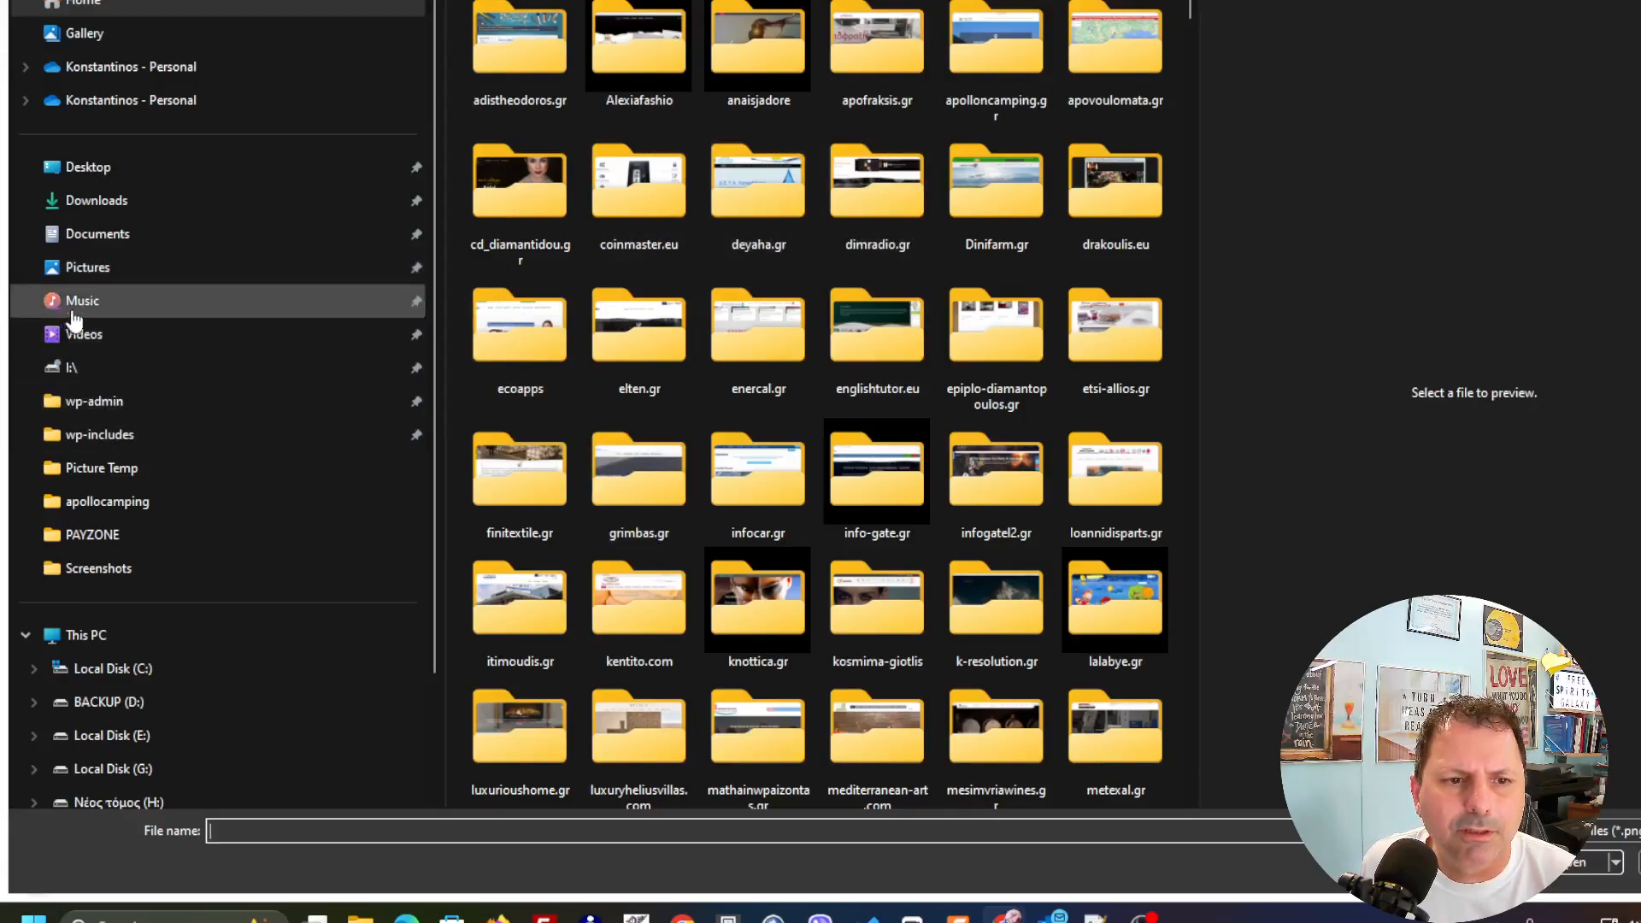
left_click_drag(1188, 14, 1190, 342)
left_click_drag(1214, 509, 1195, 799)
left_click(654, 744)
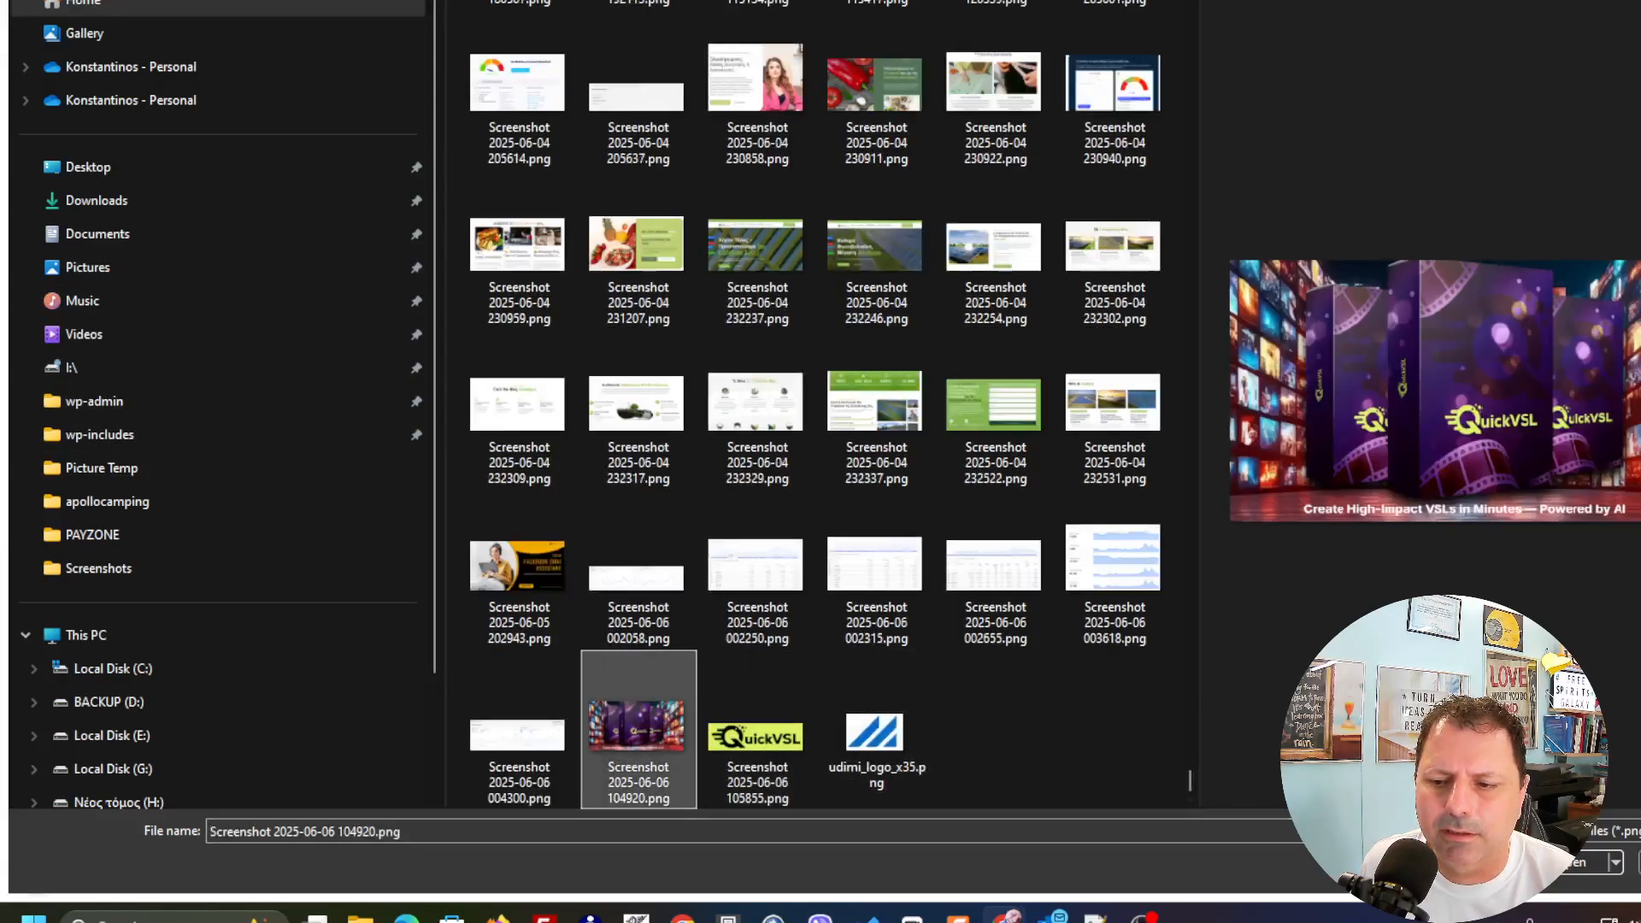
key("Return")
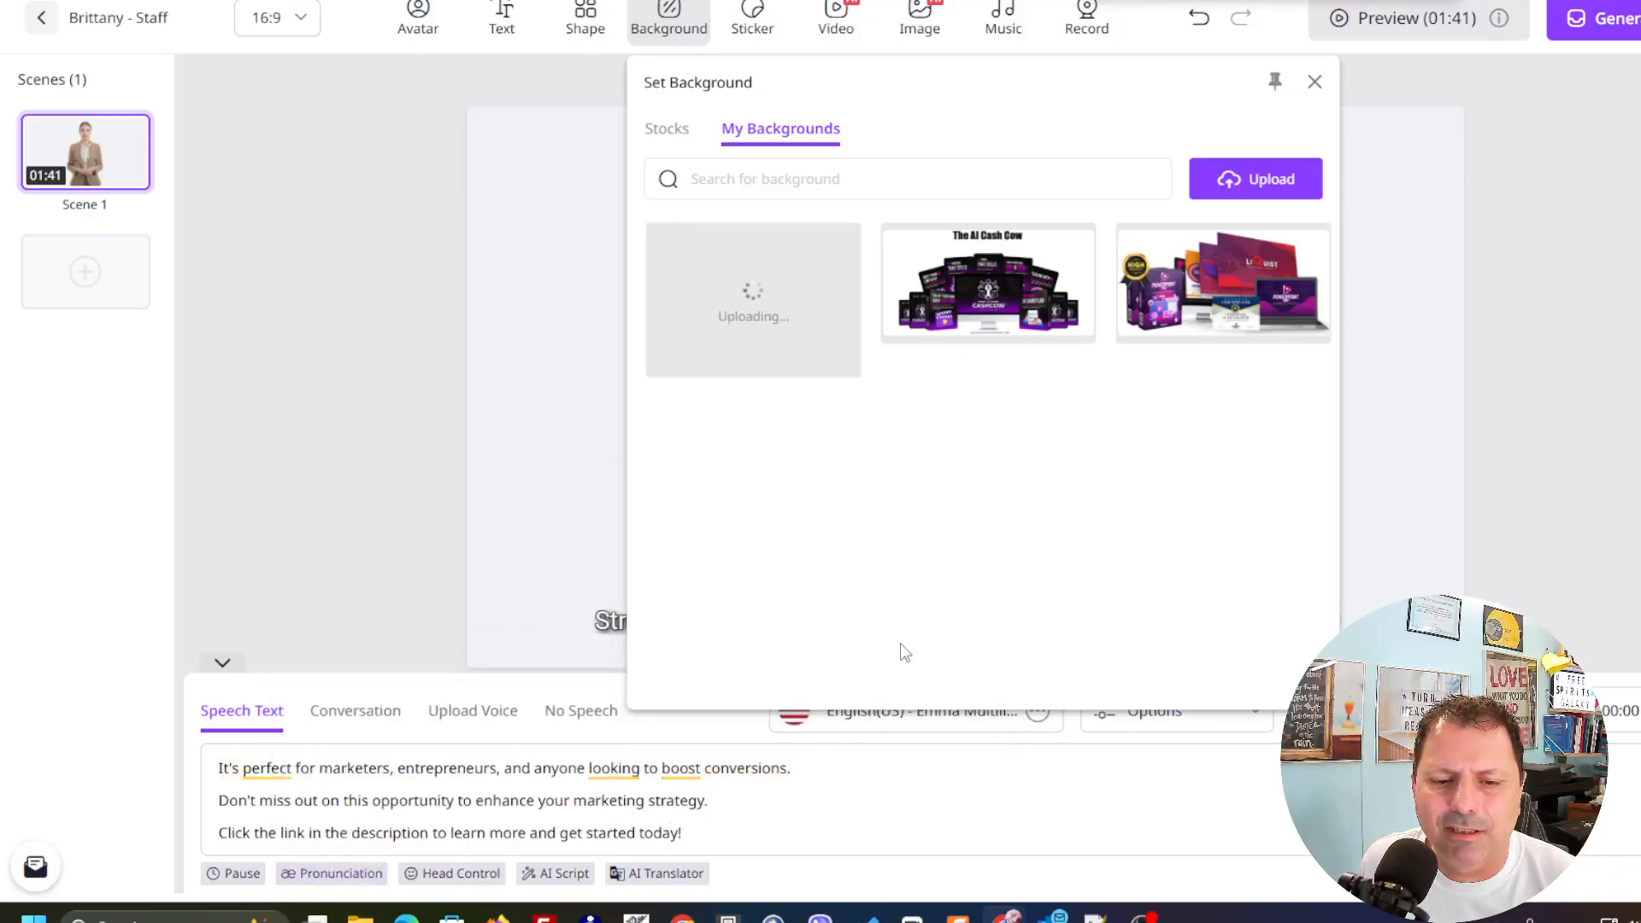
left_click(343, 874)
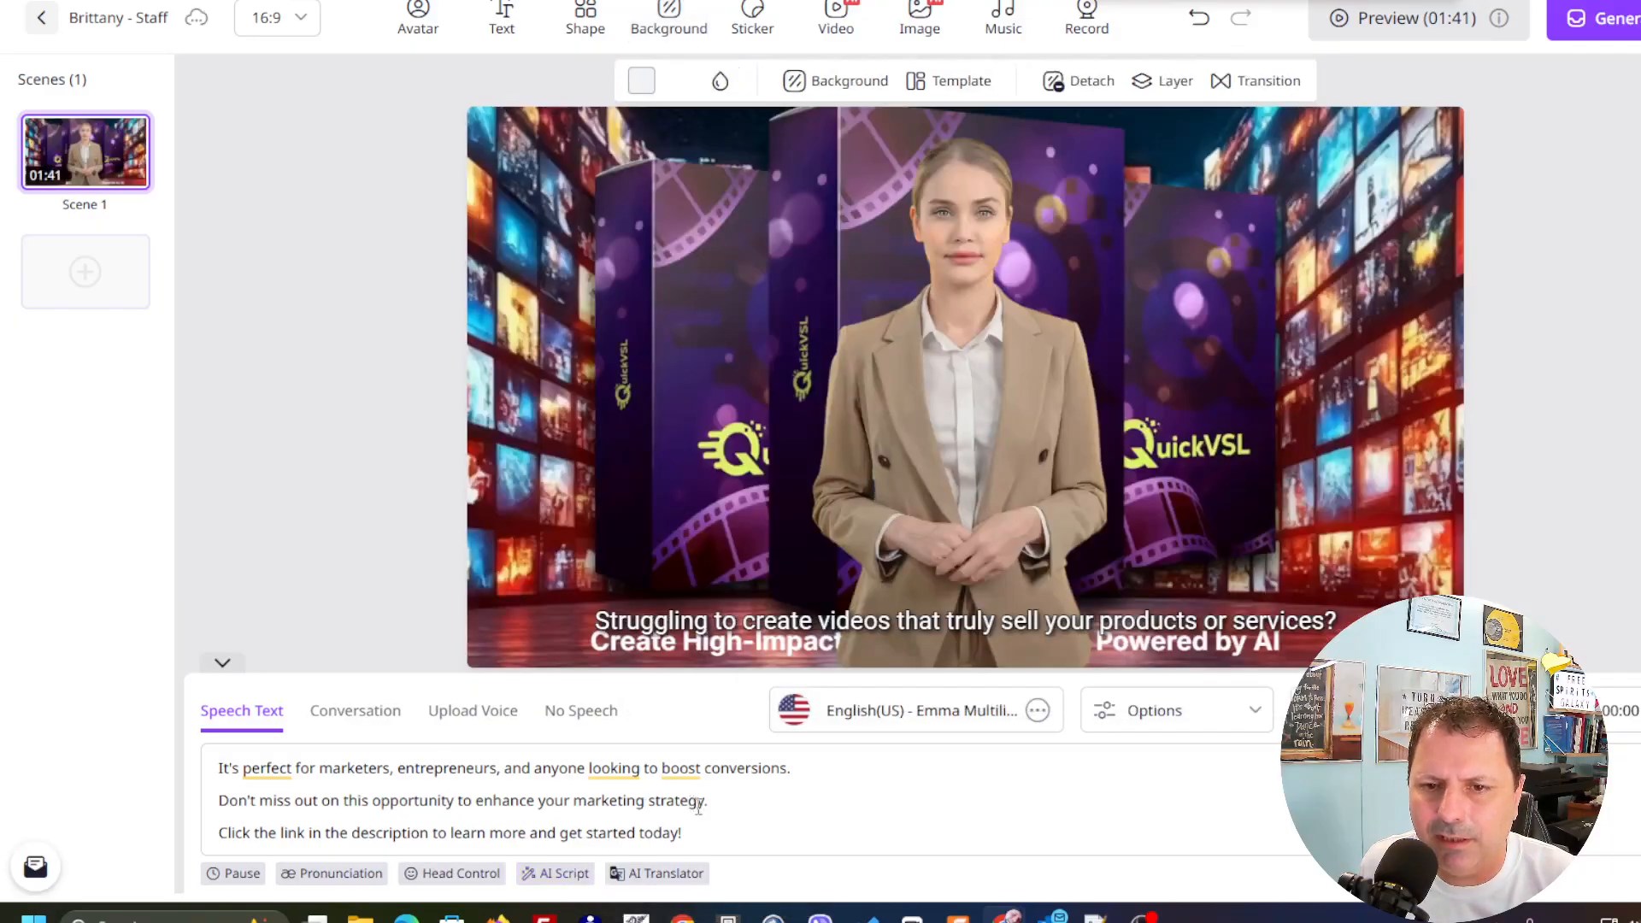
Move the subtitle up across the avatar's torso, clear of the background's caption, and set its font to Potta One.
left_click(936, 617)
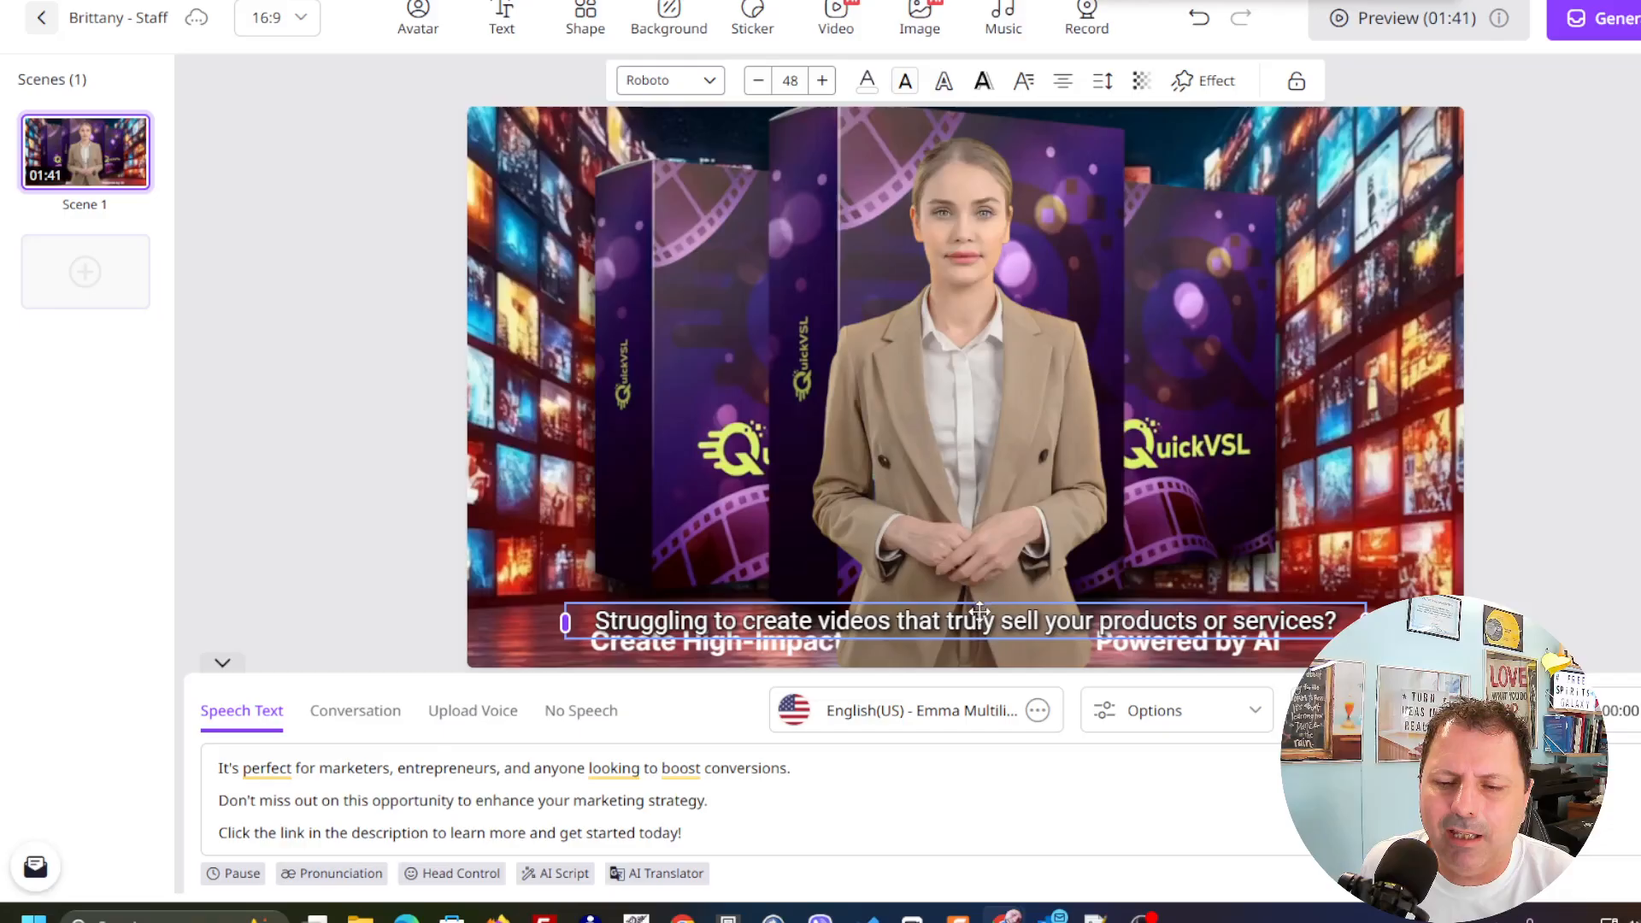
left_click_drag(961, 620, 980, 447)
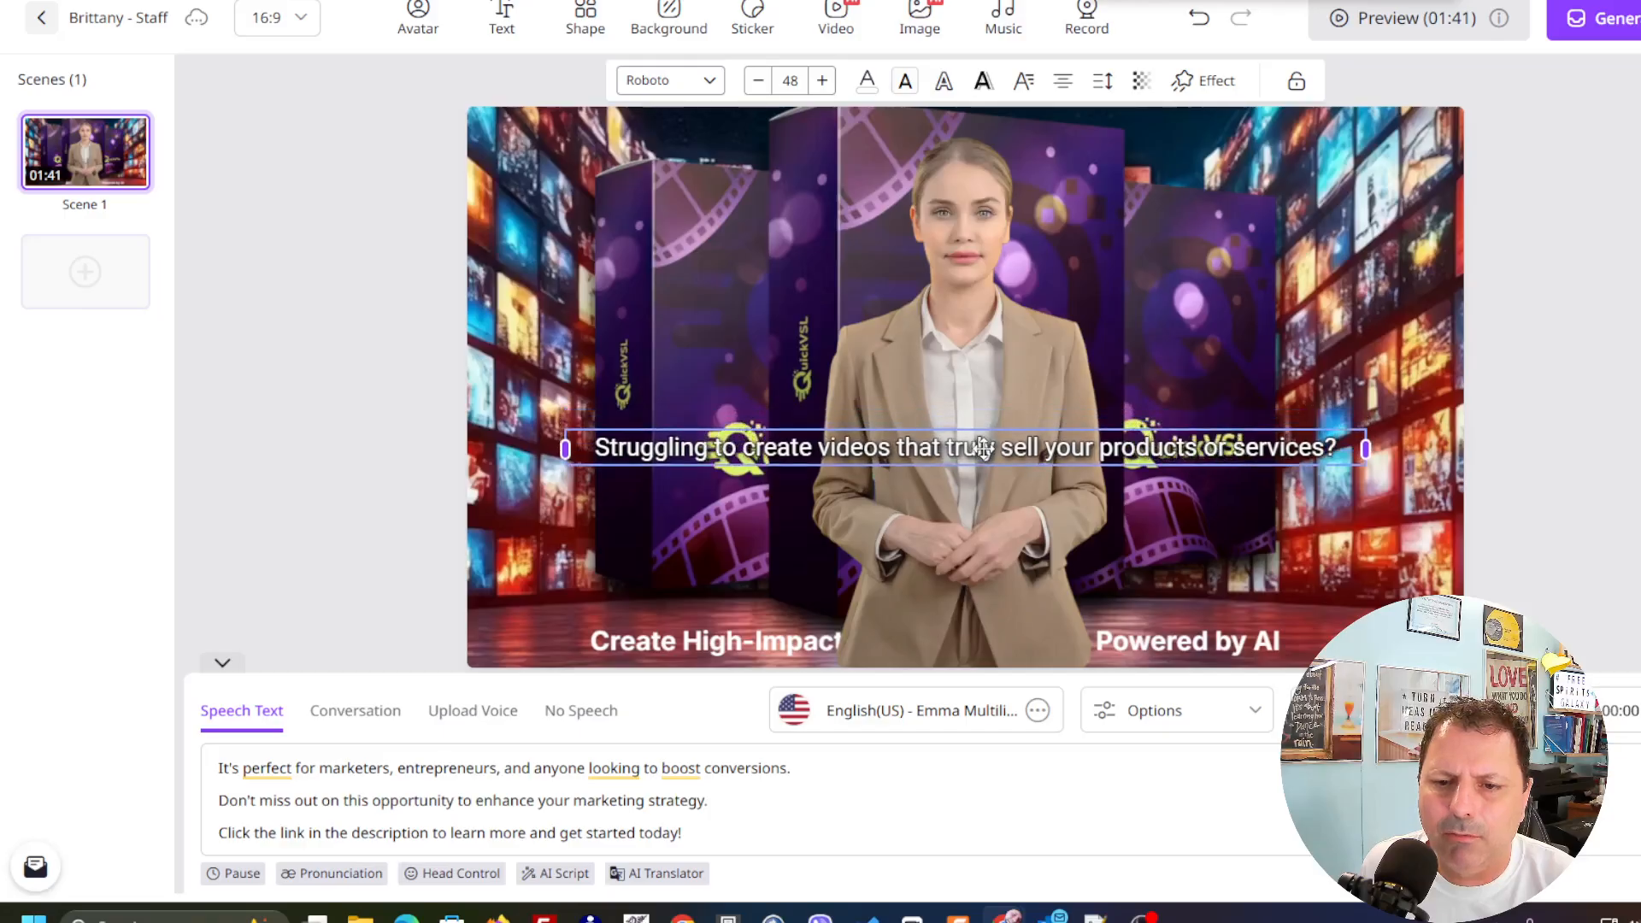
left_click(712, 81)
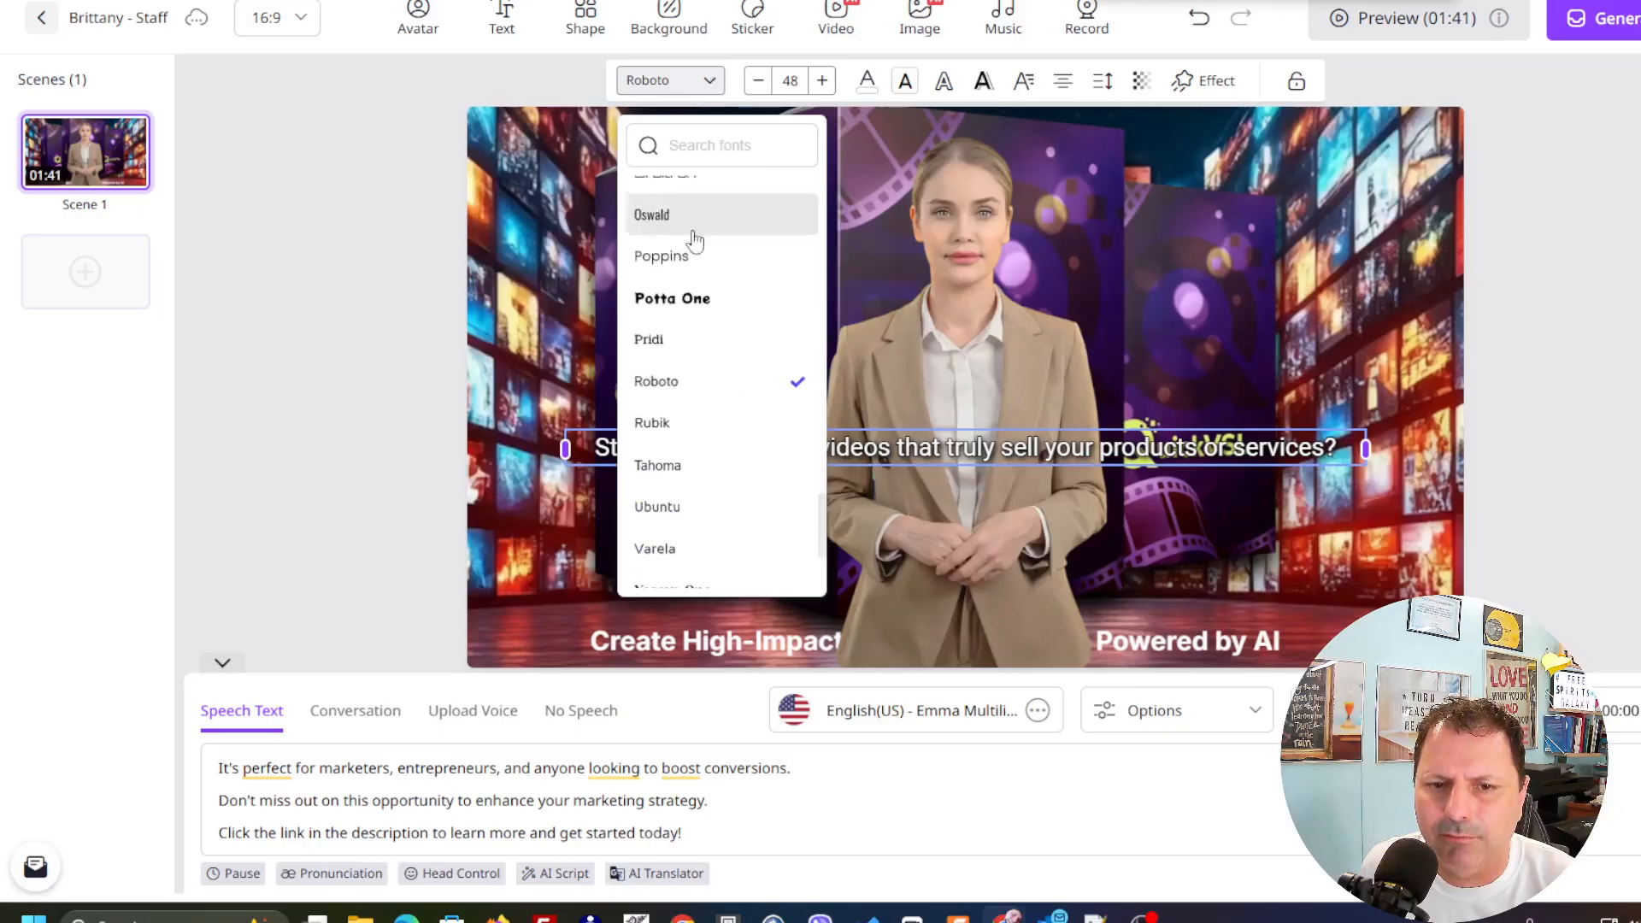
left_click(694, 298)
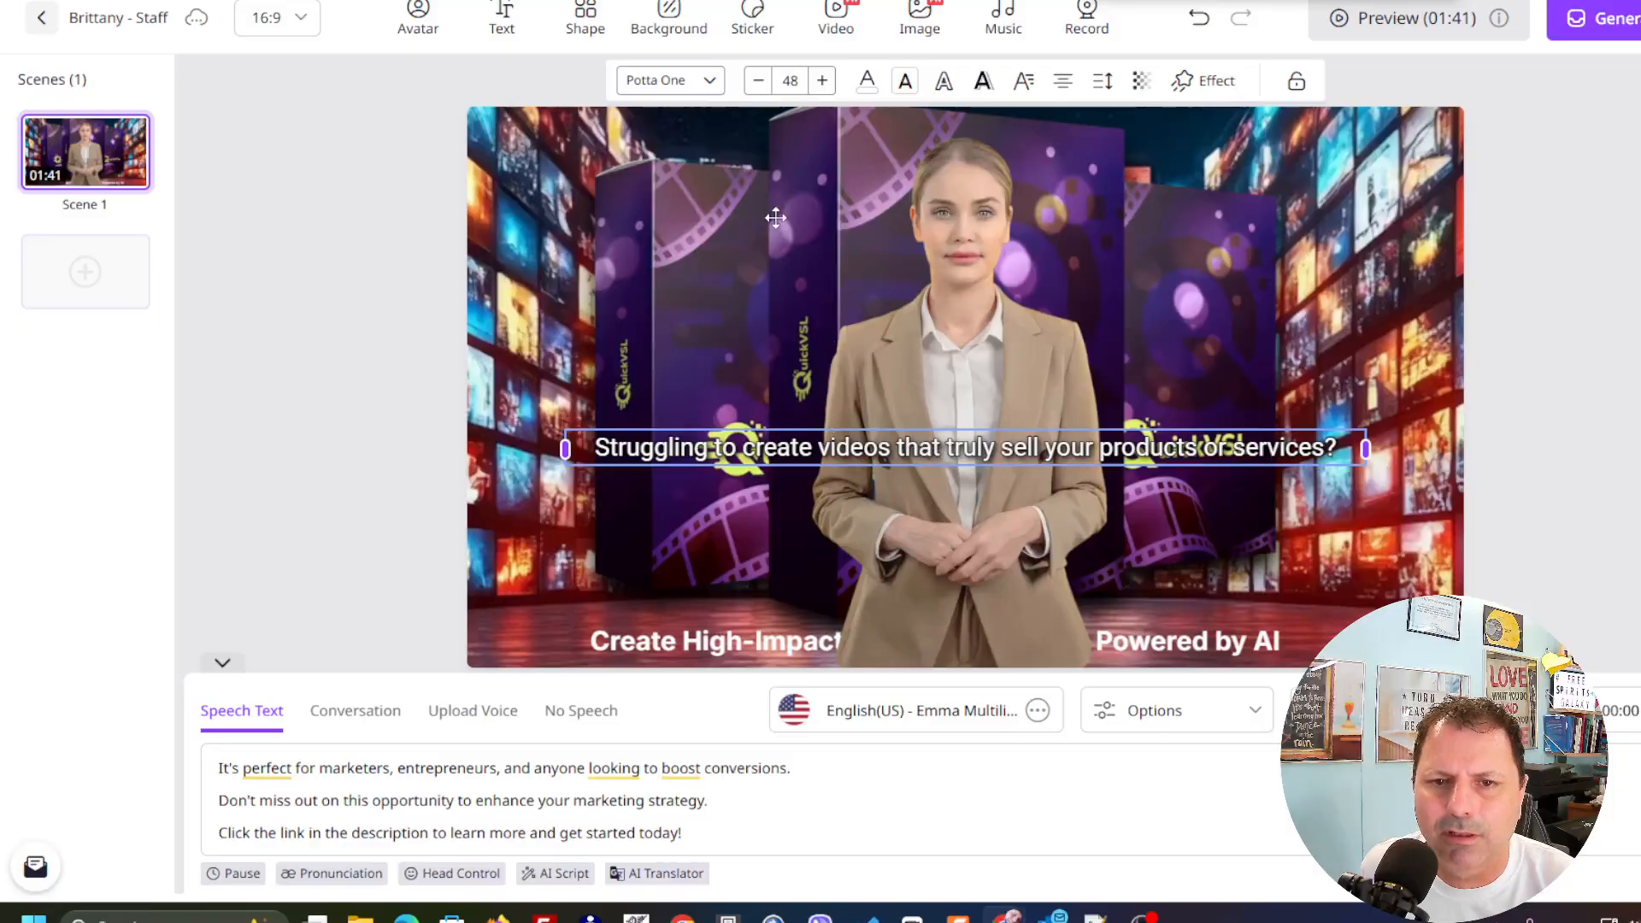
Increase the subtitle's font size to 68 and widen its text box to nearly the full width of the scene.
left_click(820, 81)
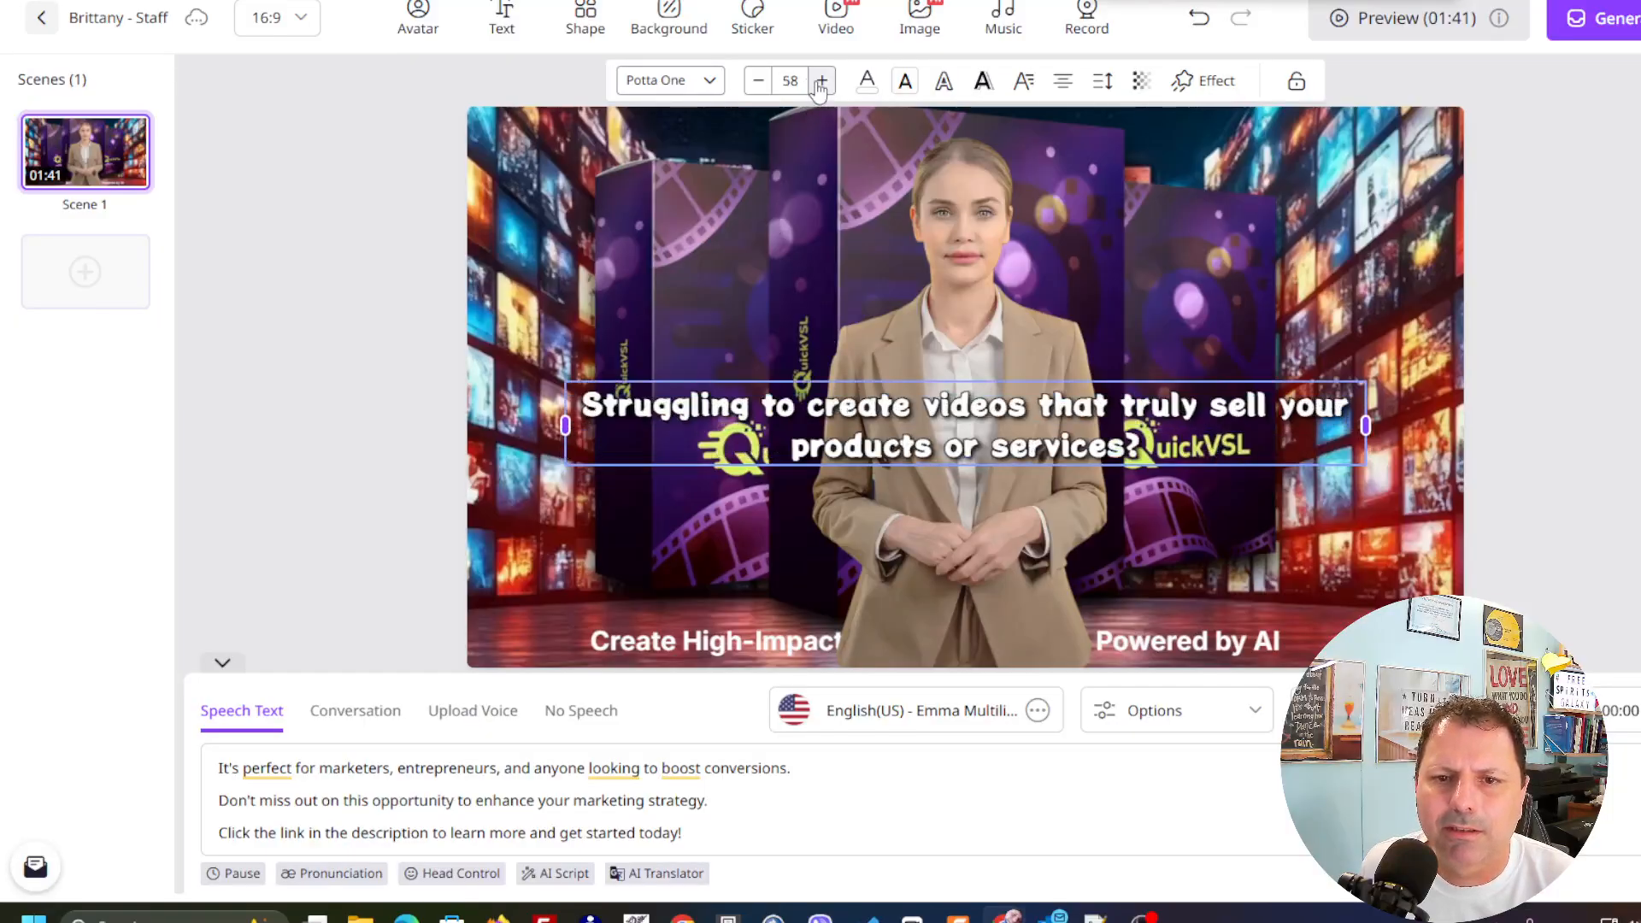
left_click(820, 81)
left_click_drag(1040, 415, 493, 434)
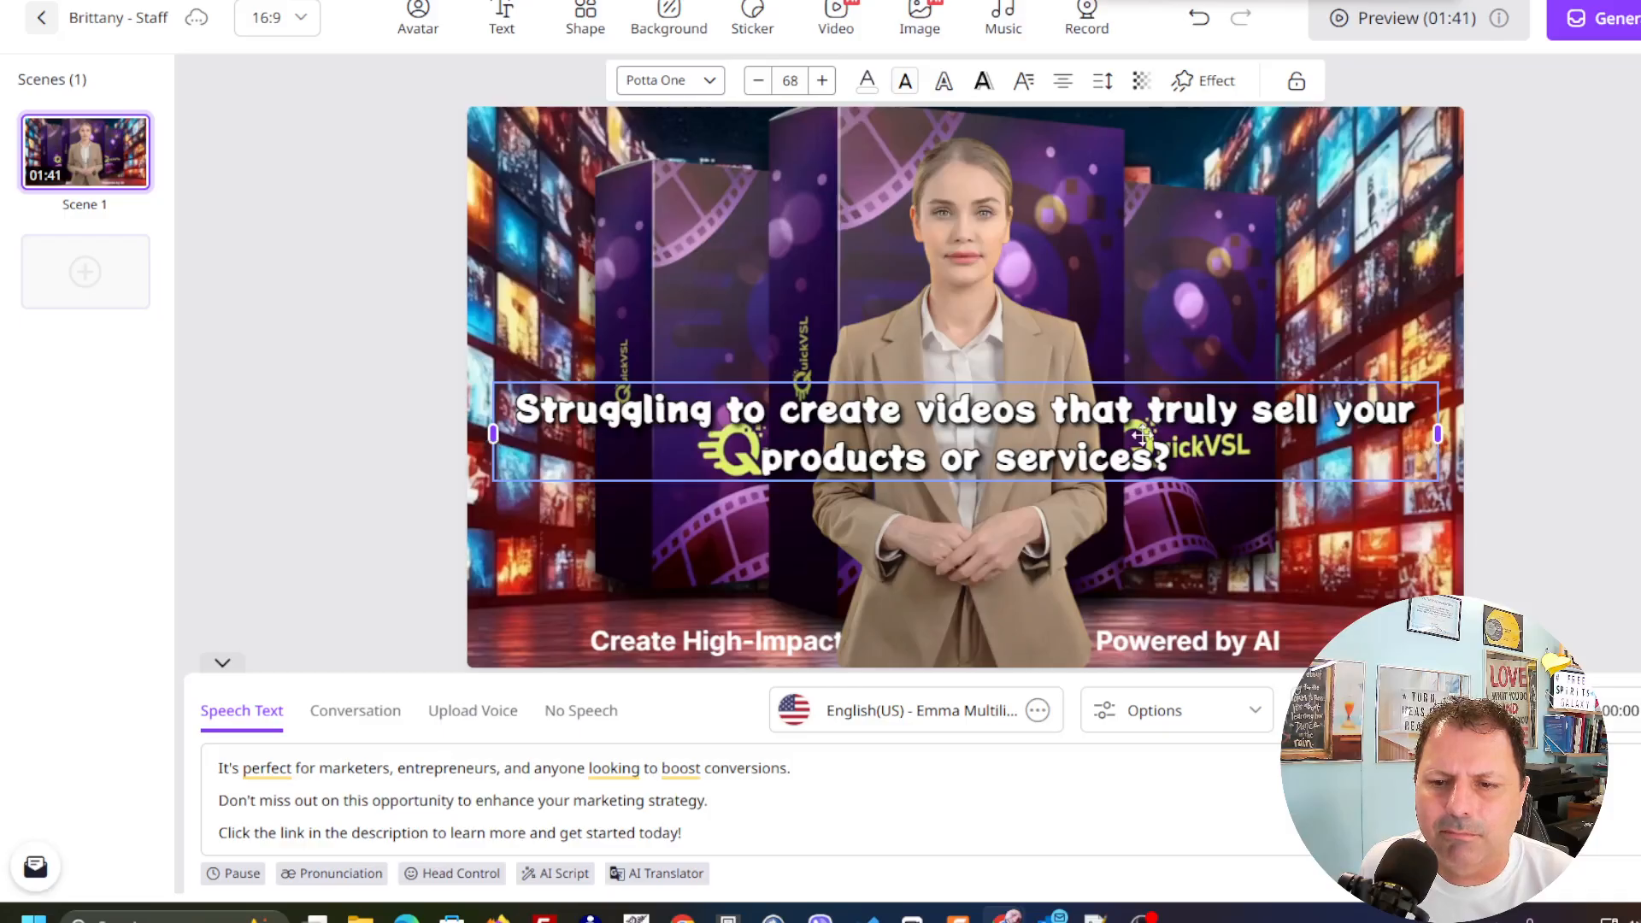
left_click_drag(1143, 434, 1142, 437)
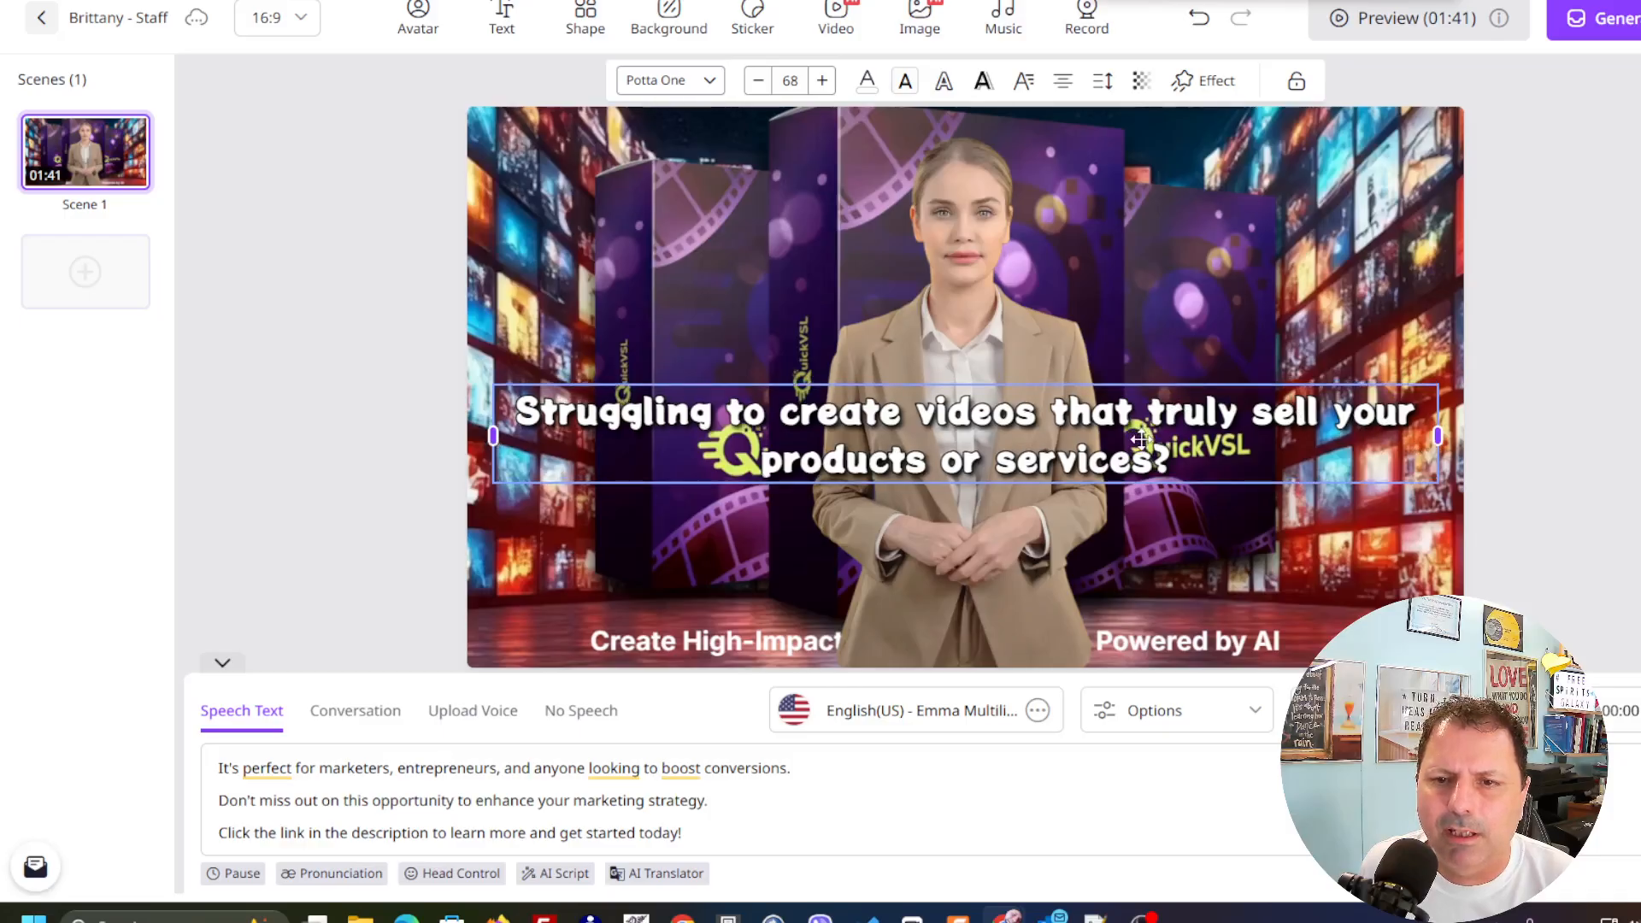
Give the subtitle text a dark purple background in #510351 at 60% opacity.
left_click(904, 85)
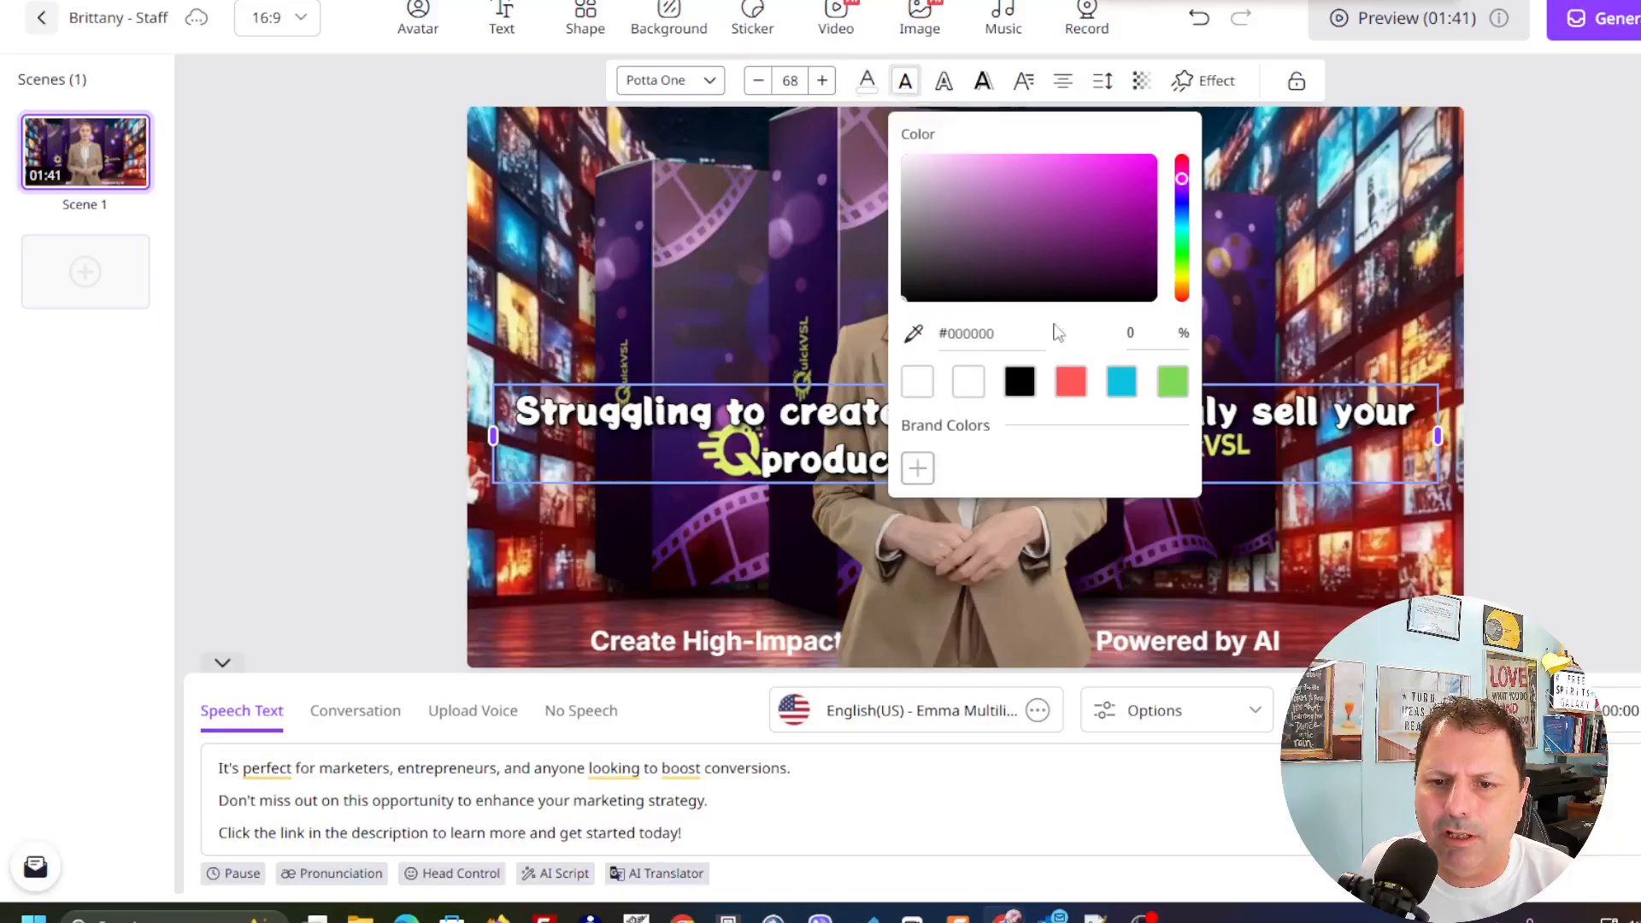
left_click(1142, 244)
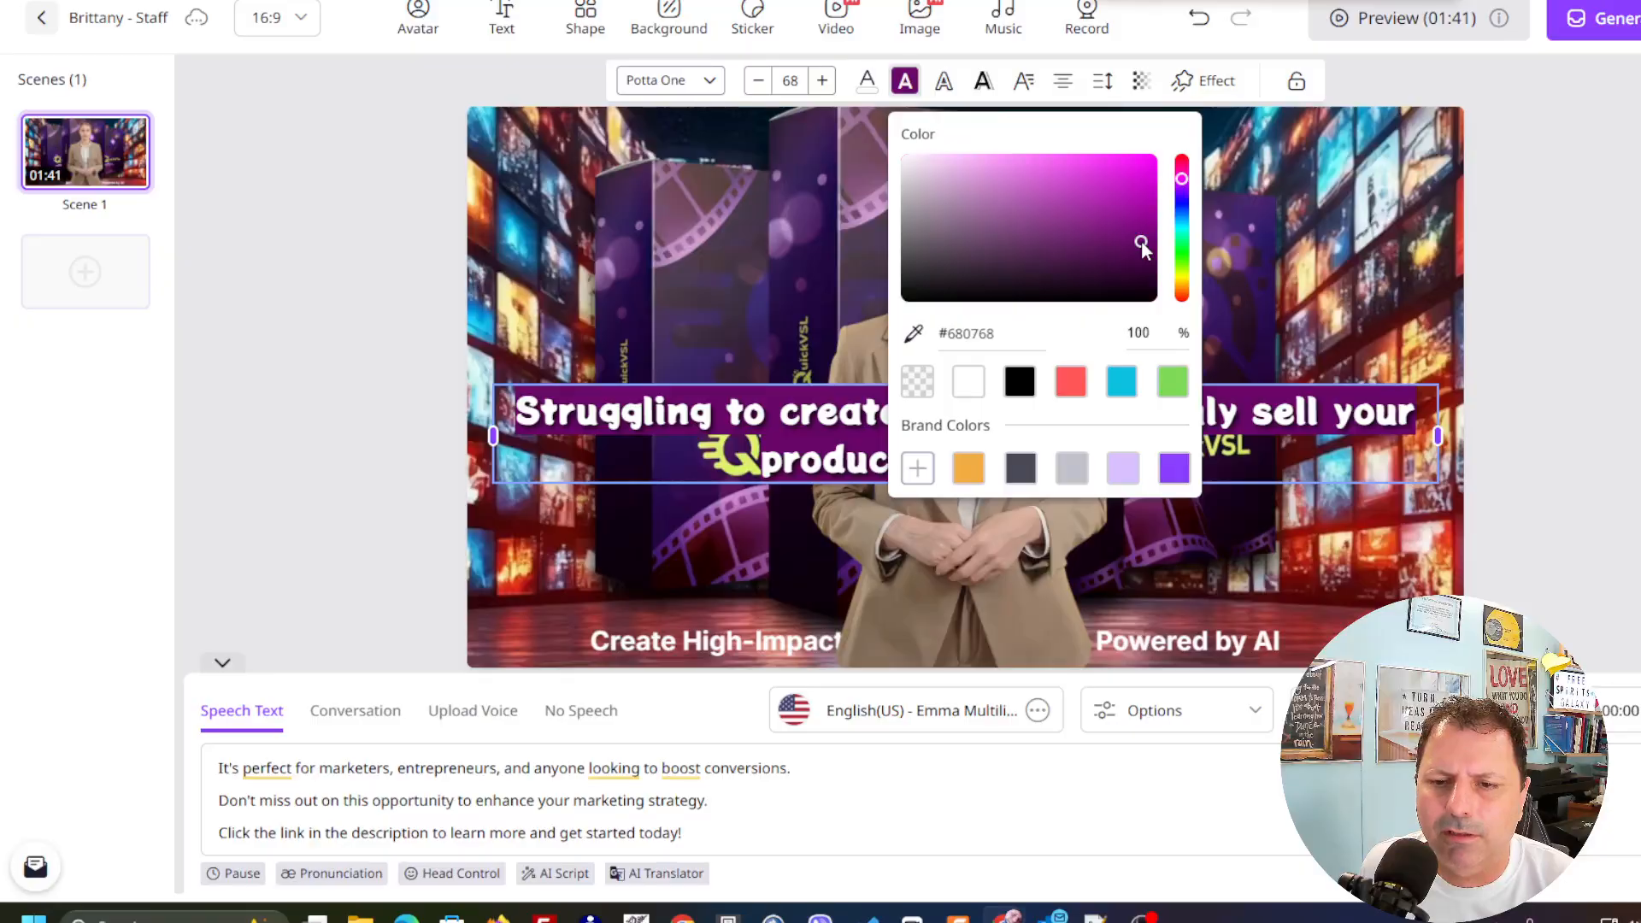
left_click(1148, 255)
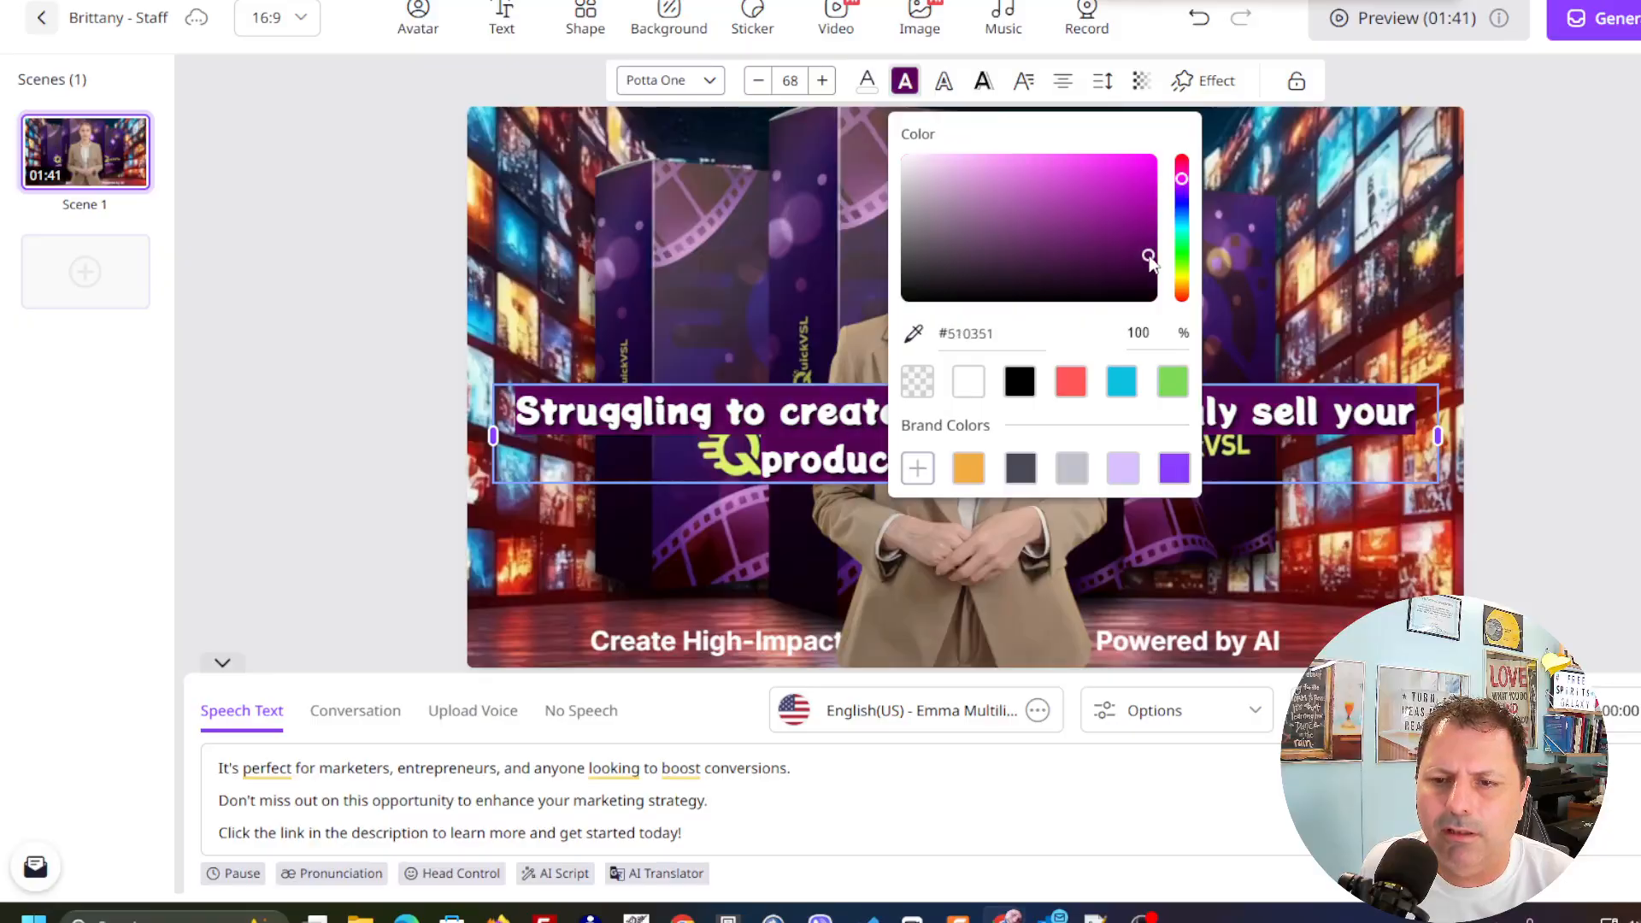
double_click(1140, 335)
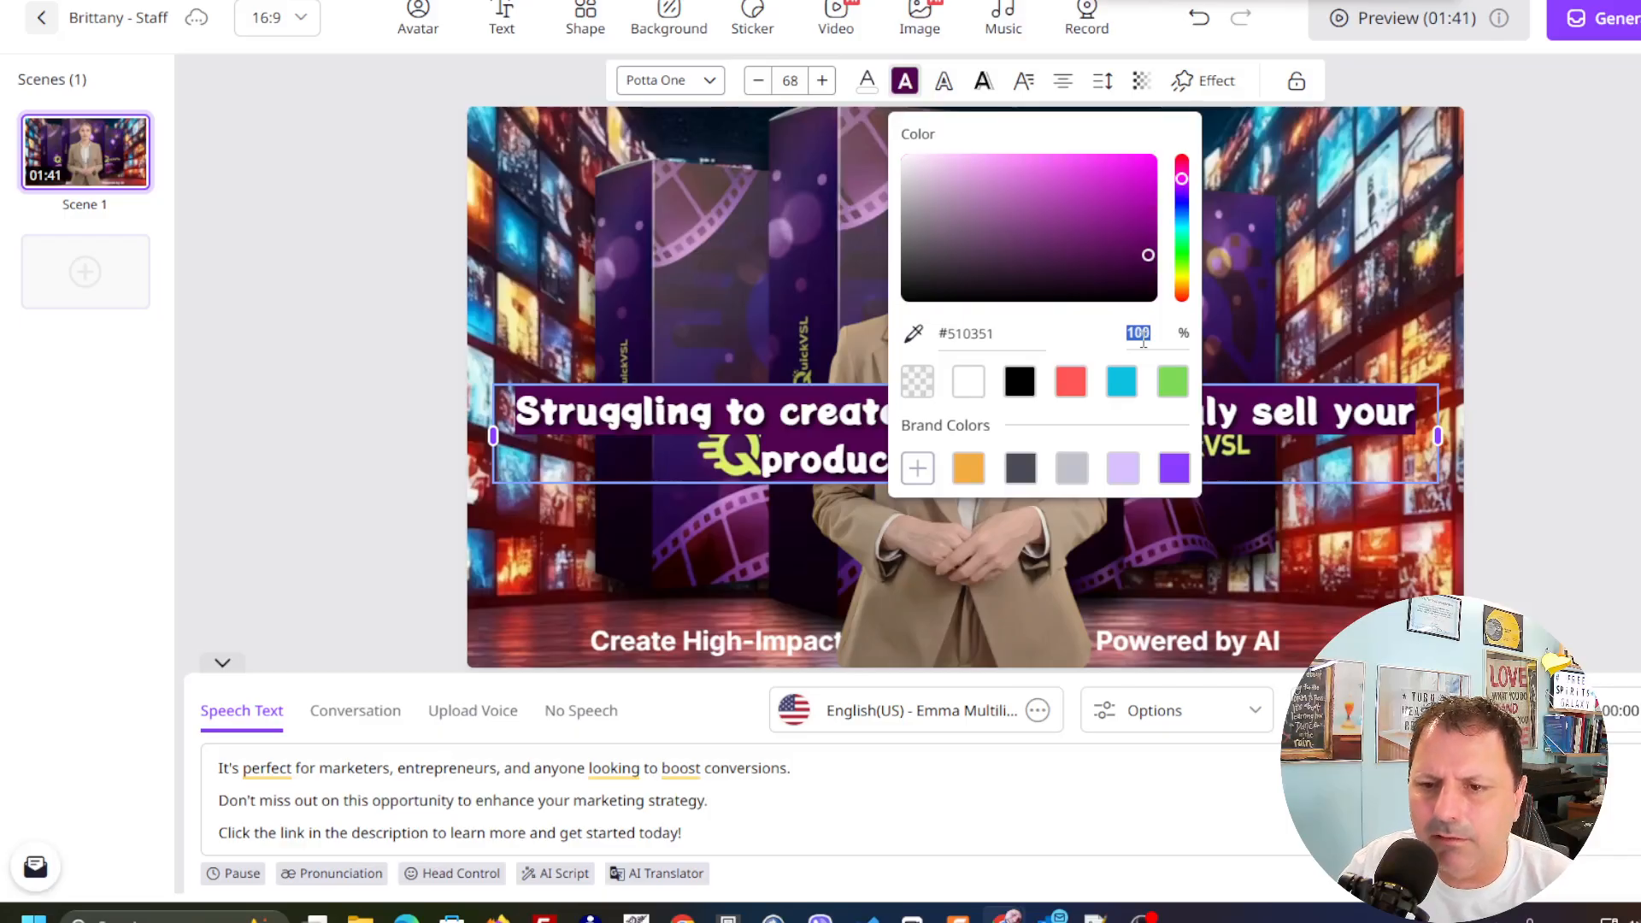
type("95")
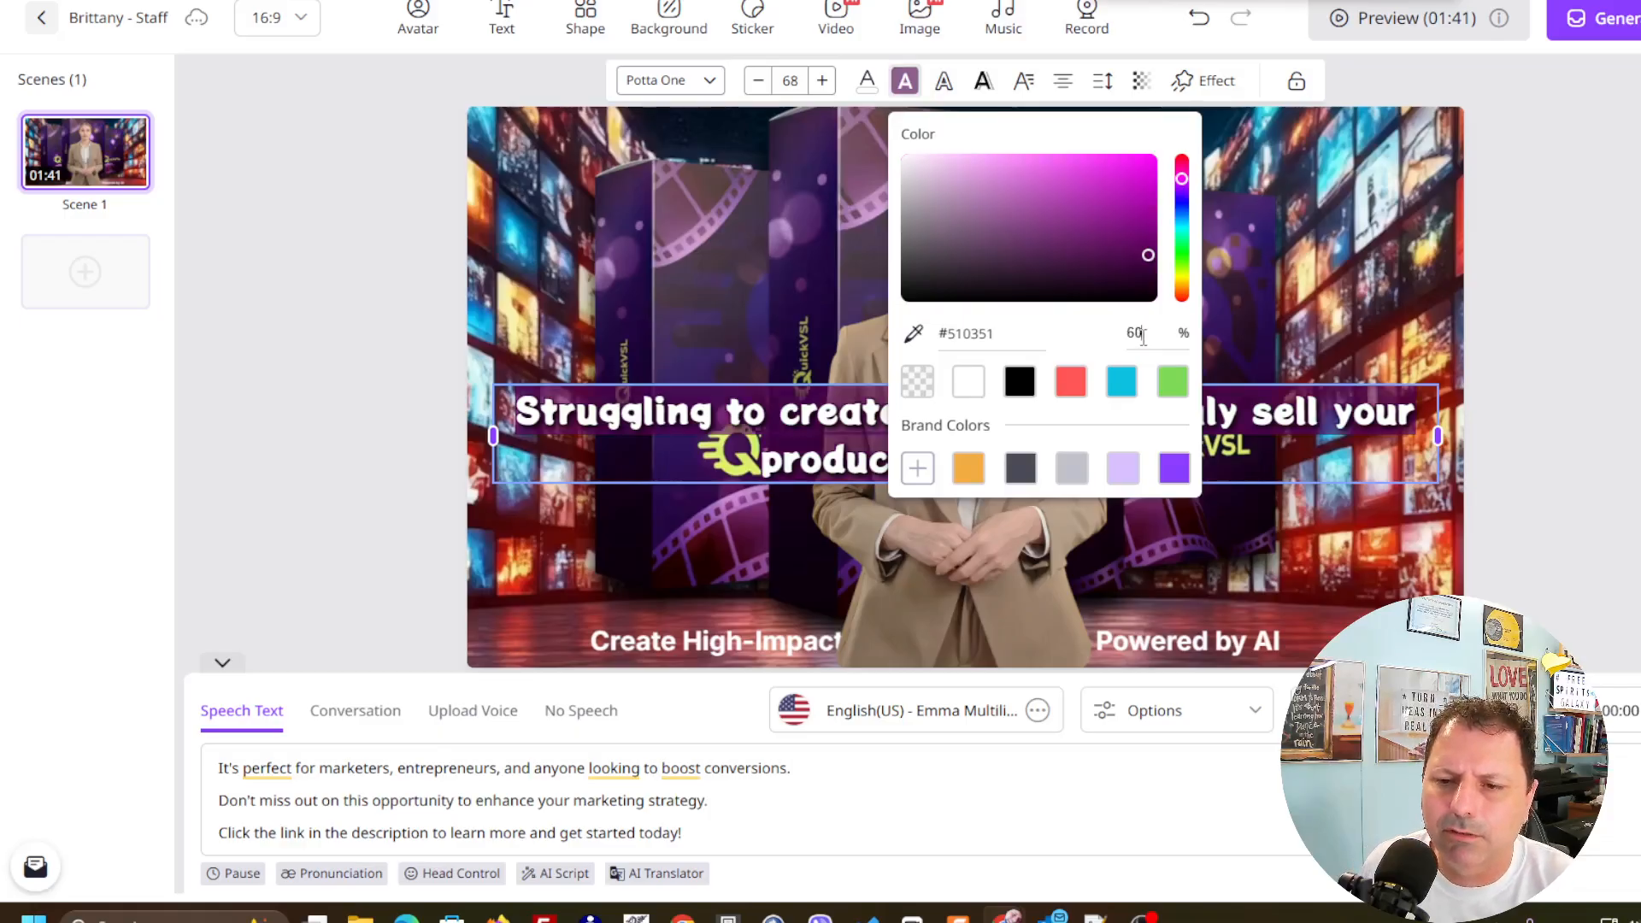
left_click(1280, 310)
Apply the magenta word-by-word highlight effect to the subtitle.
left_click(1088, 441)
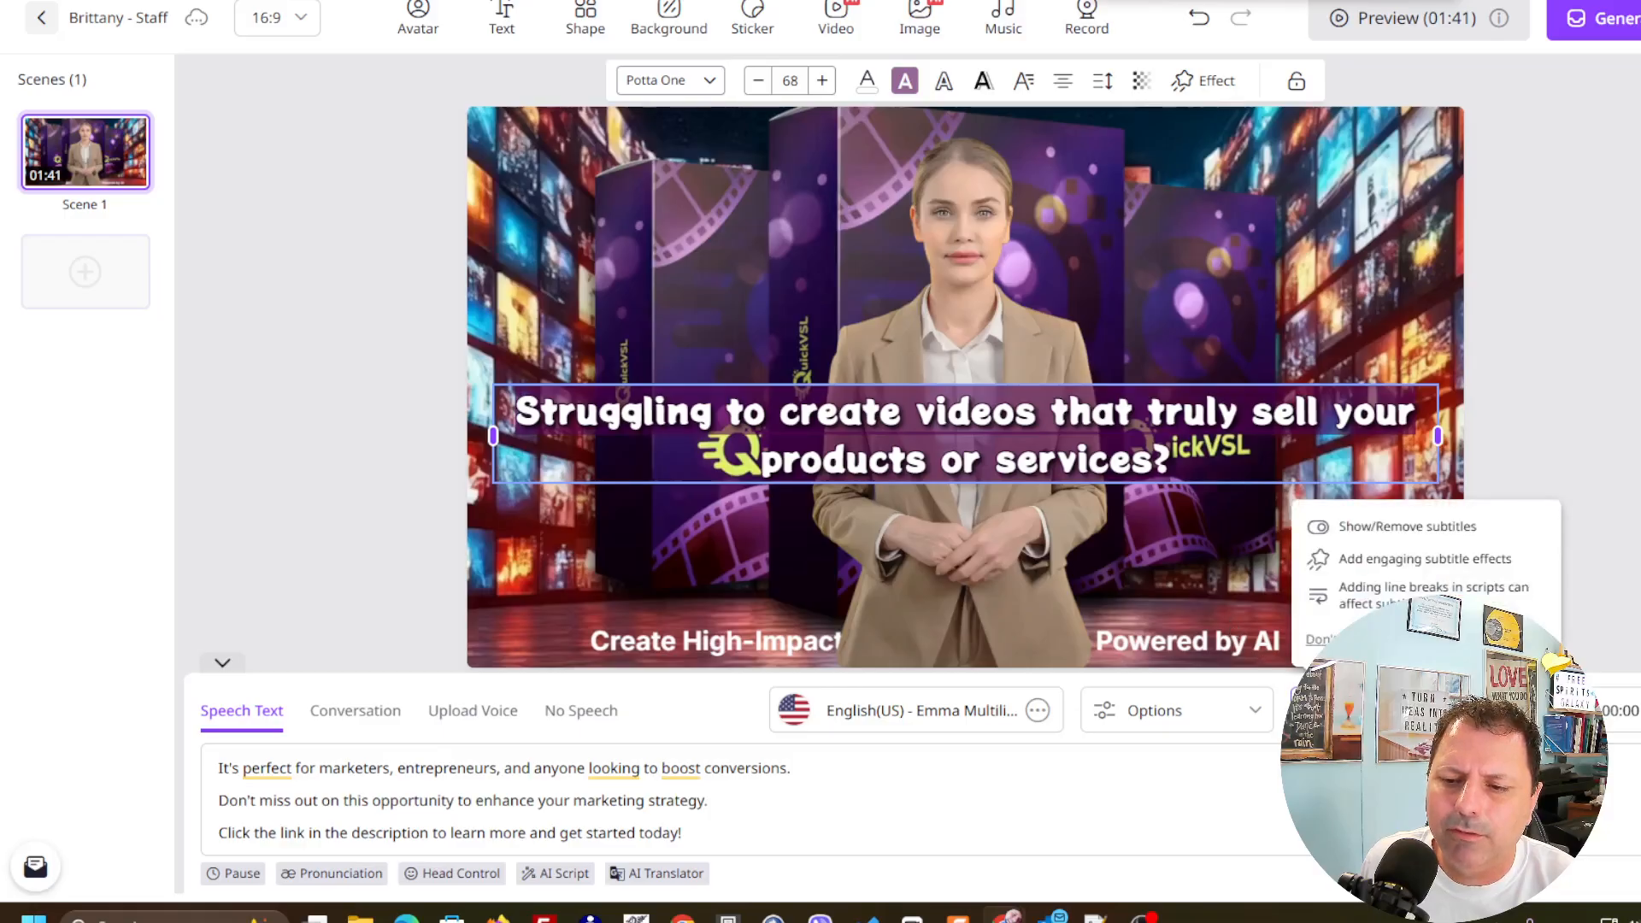
left_click(1486, 710)
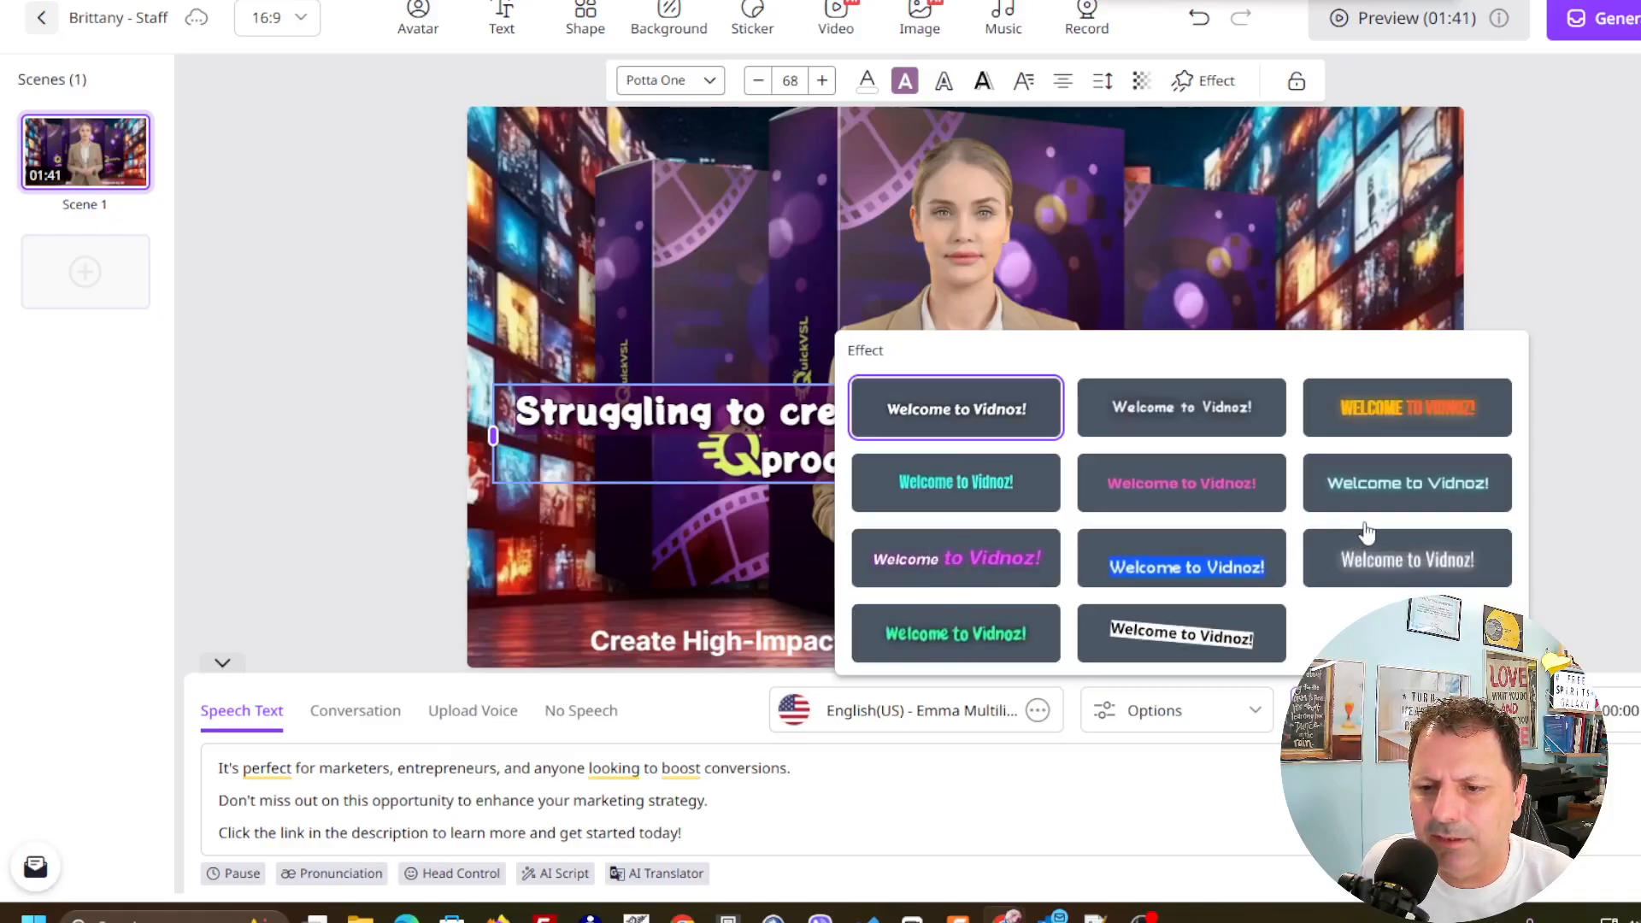
left_click(1017, 557)
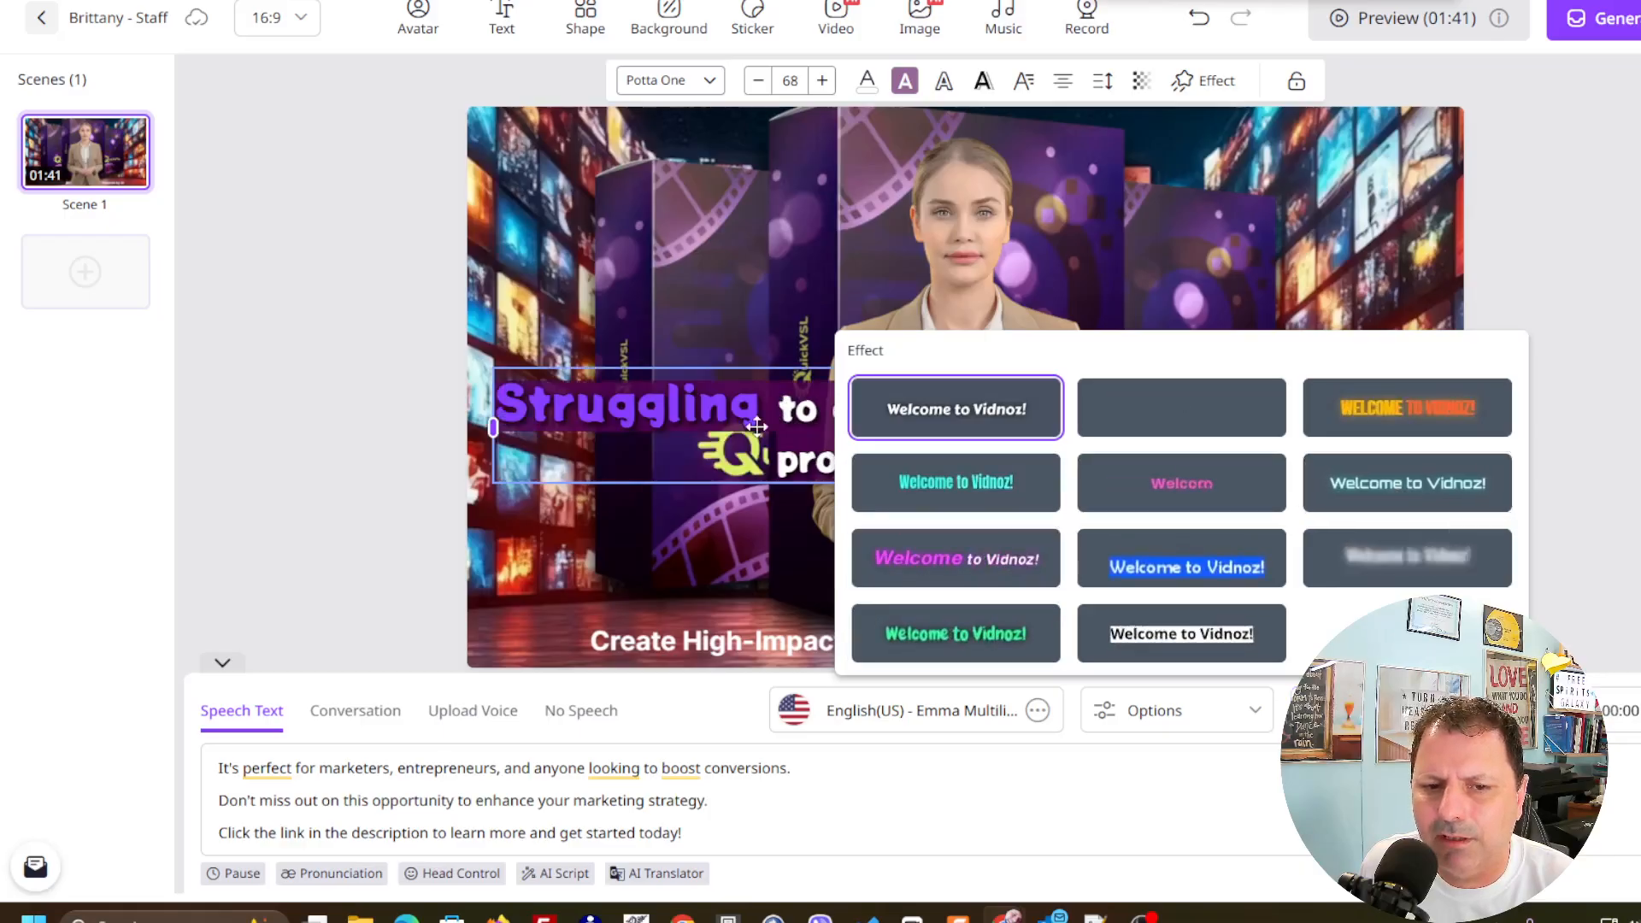
left_click(956, 558)
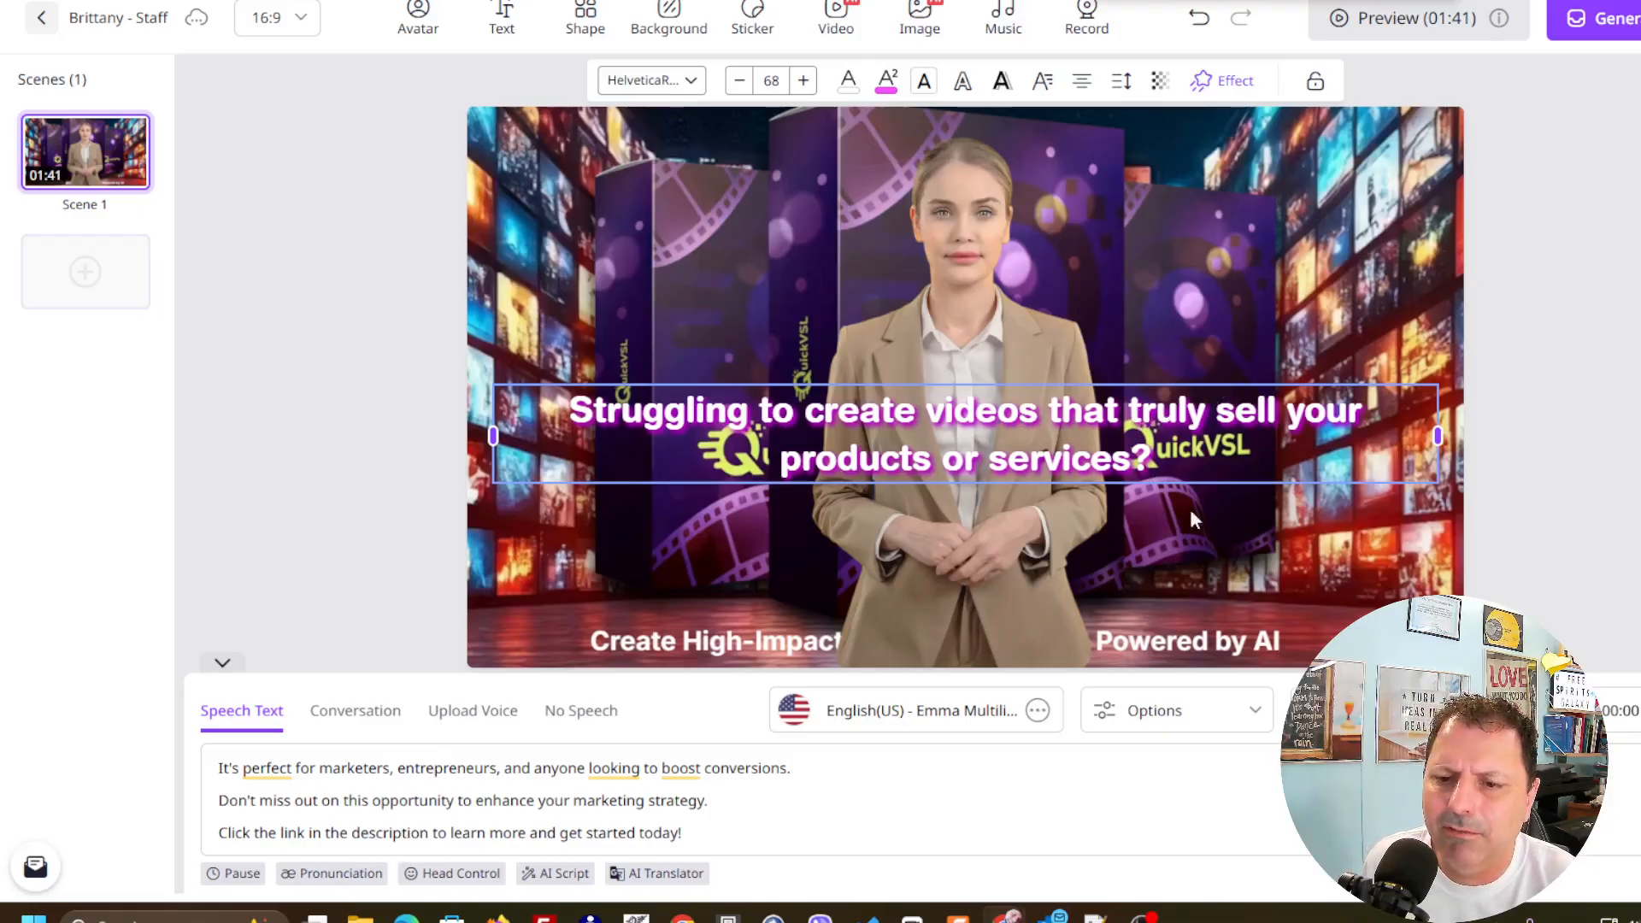
mouse_move(1367, 710)
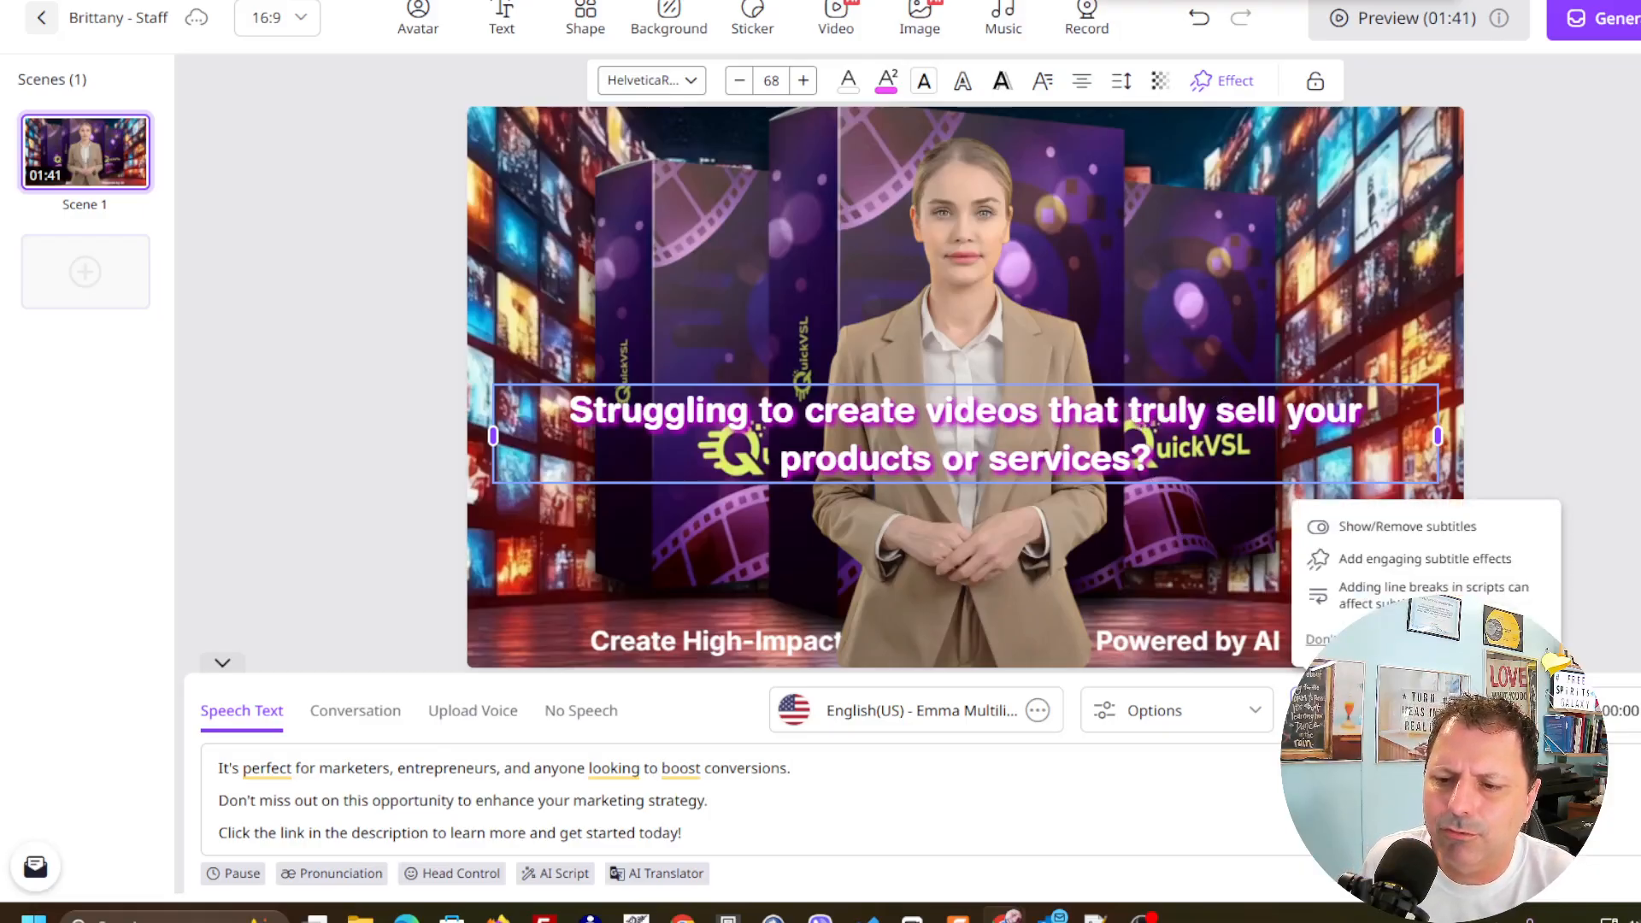
Give the subtitle text a black background at 80% opacity and move the subtitle down to just above the background's caption.
left_click(923, 83)
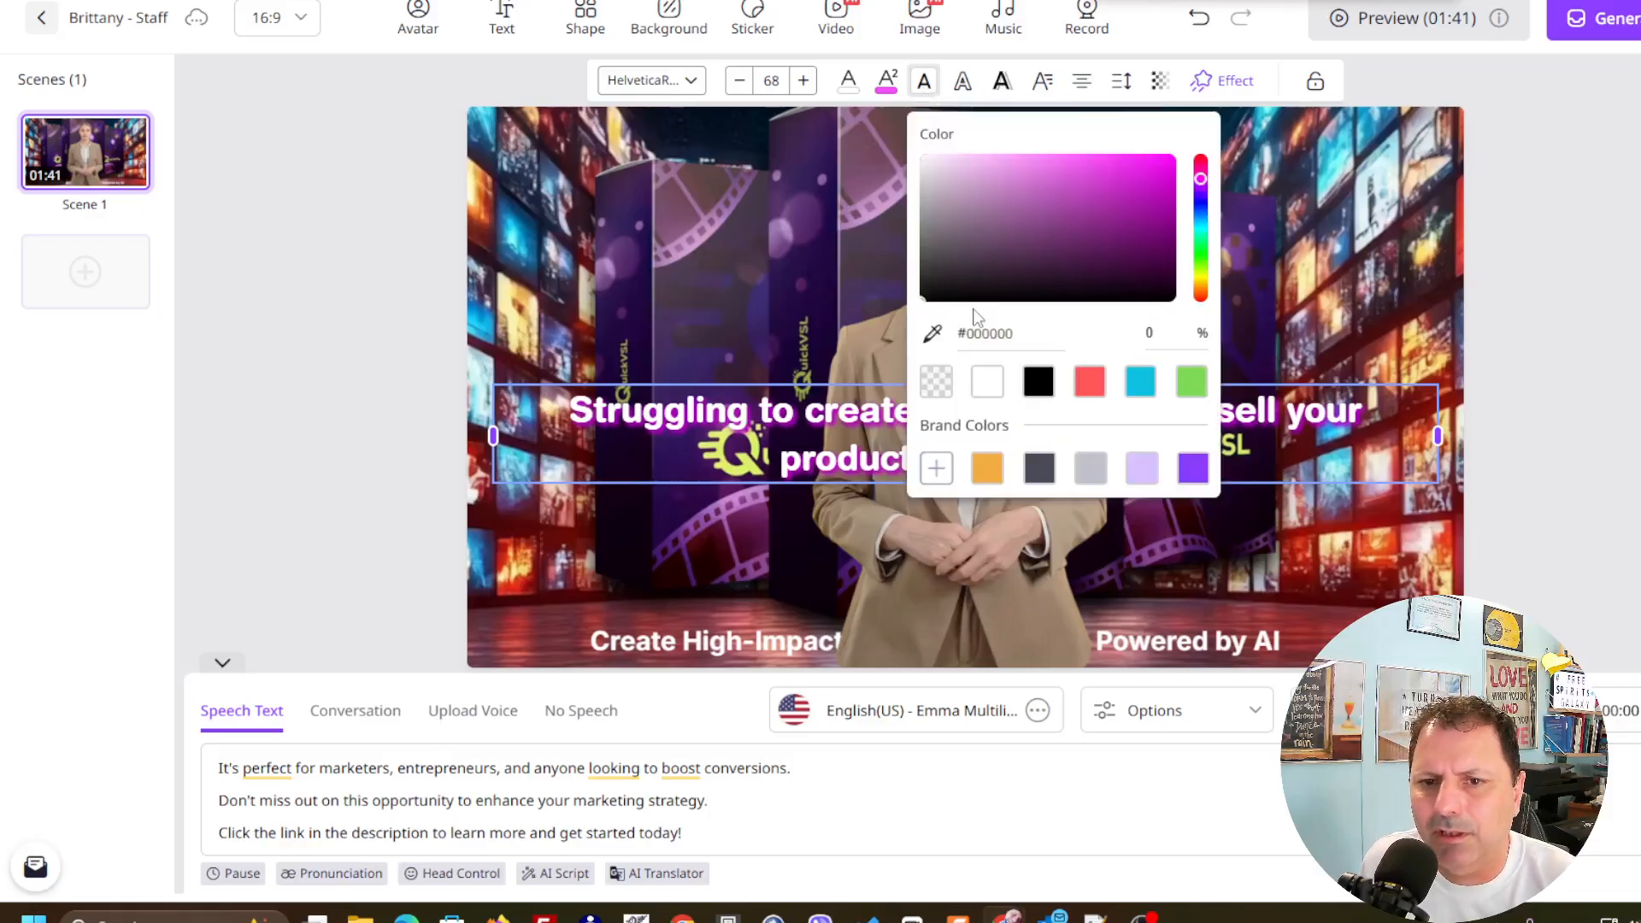
left_click(1038, 381)
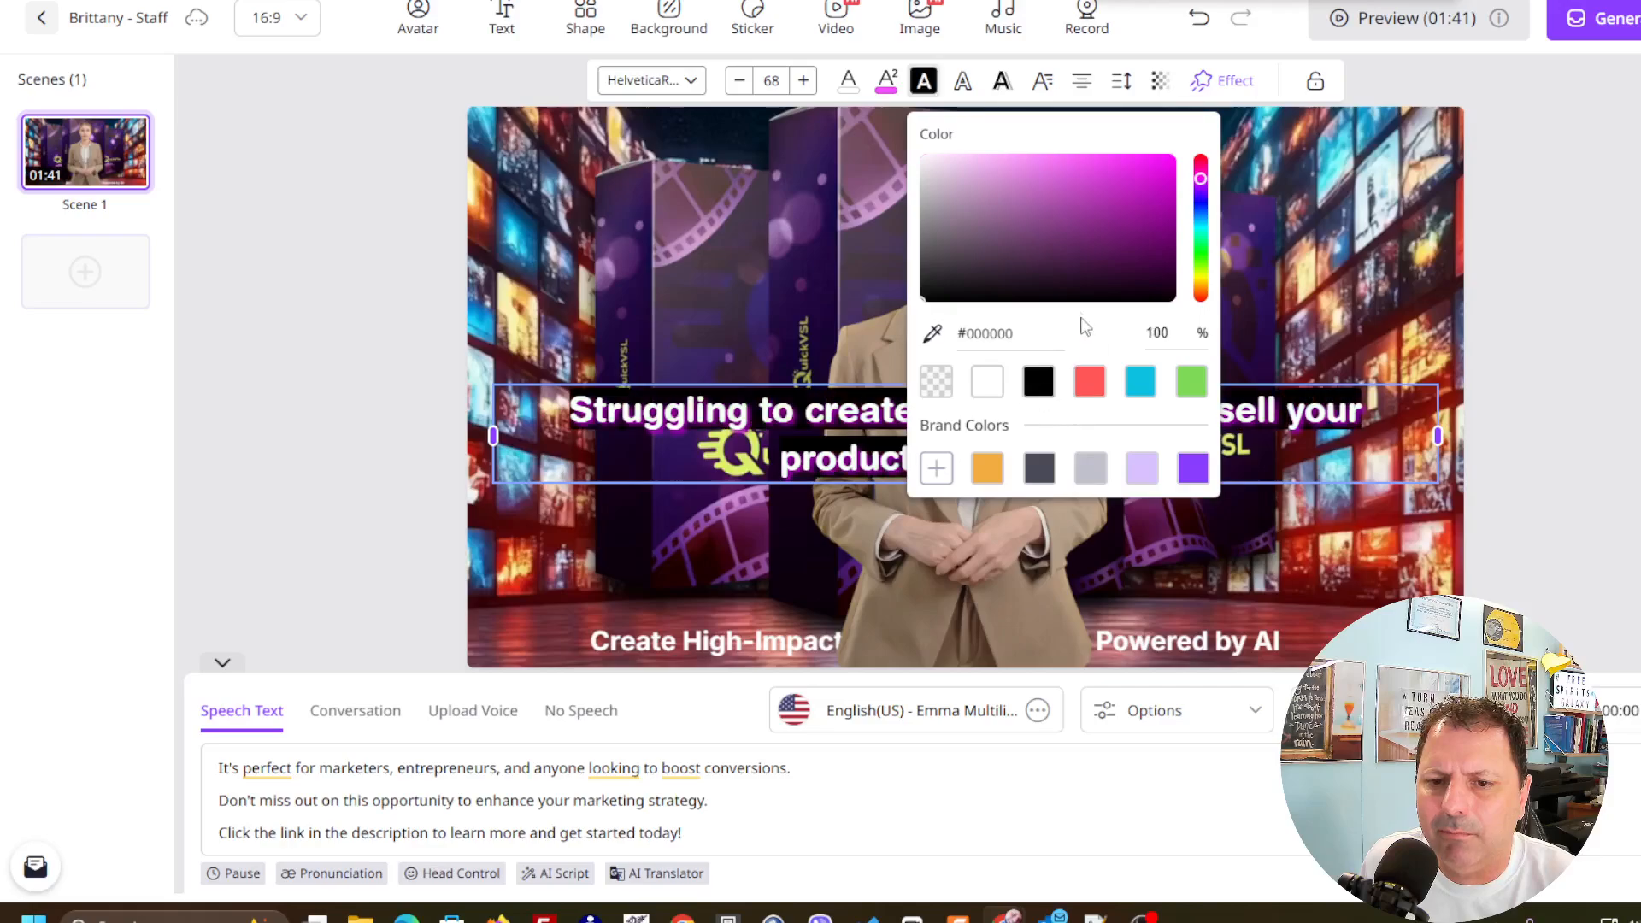
double_click(1159, 333)
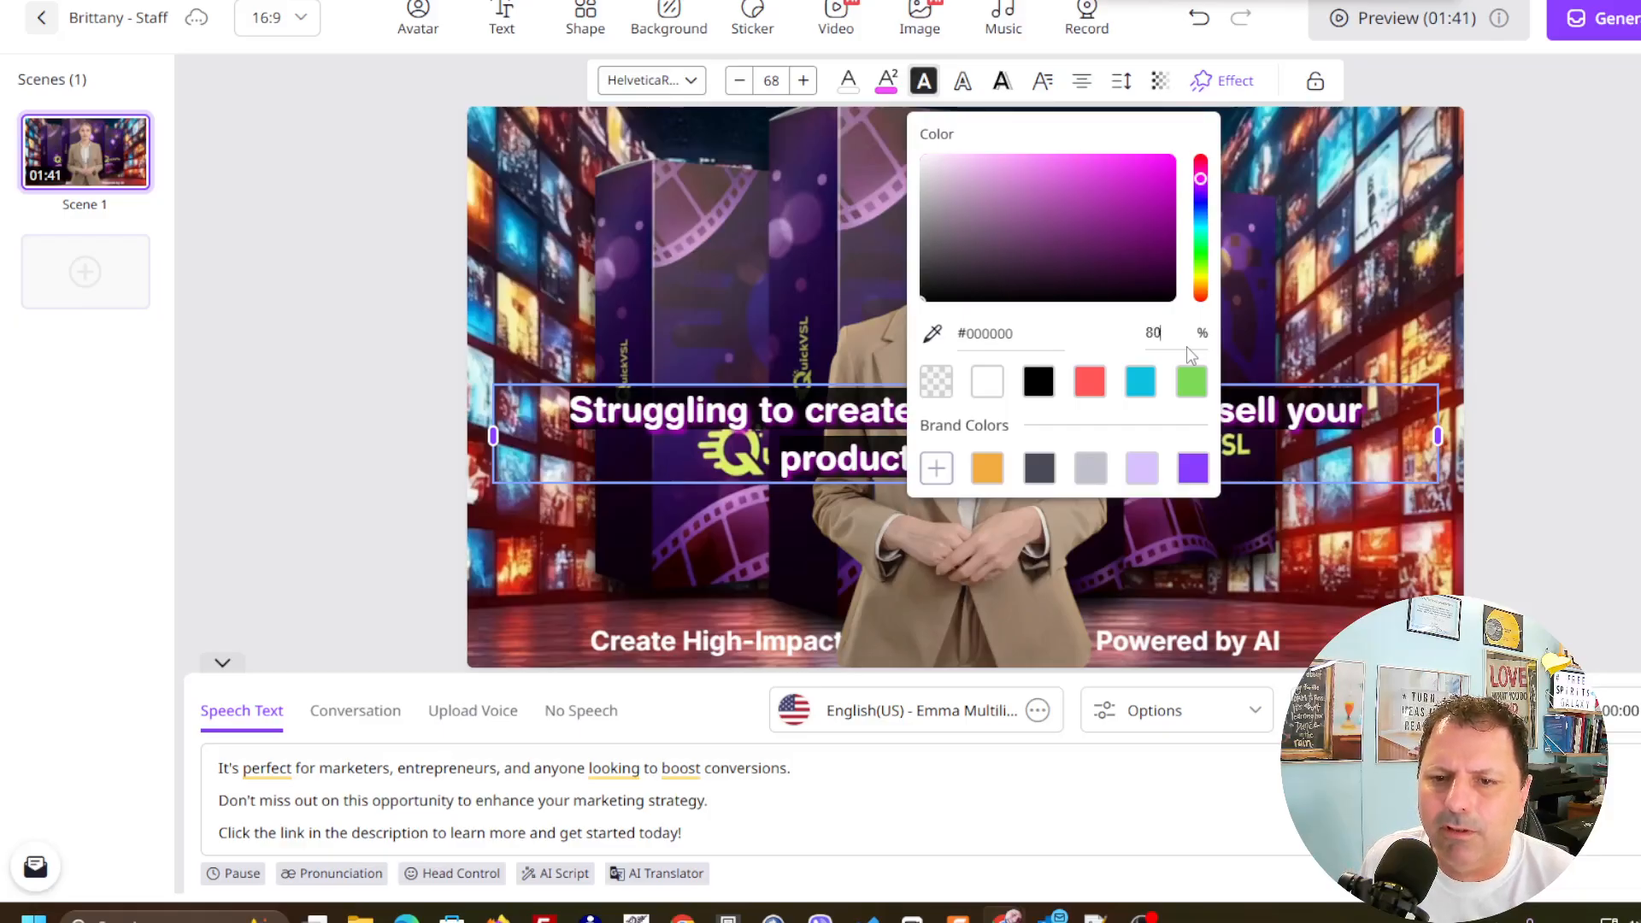
left_click(886, 294)
left_click_drag(1005, 408, 988, 528)
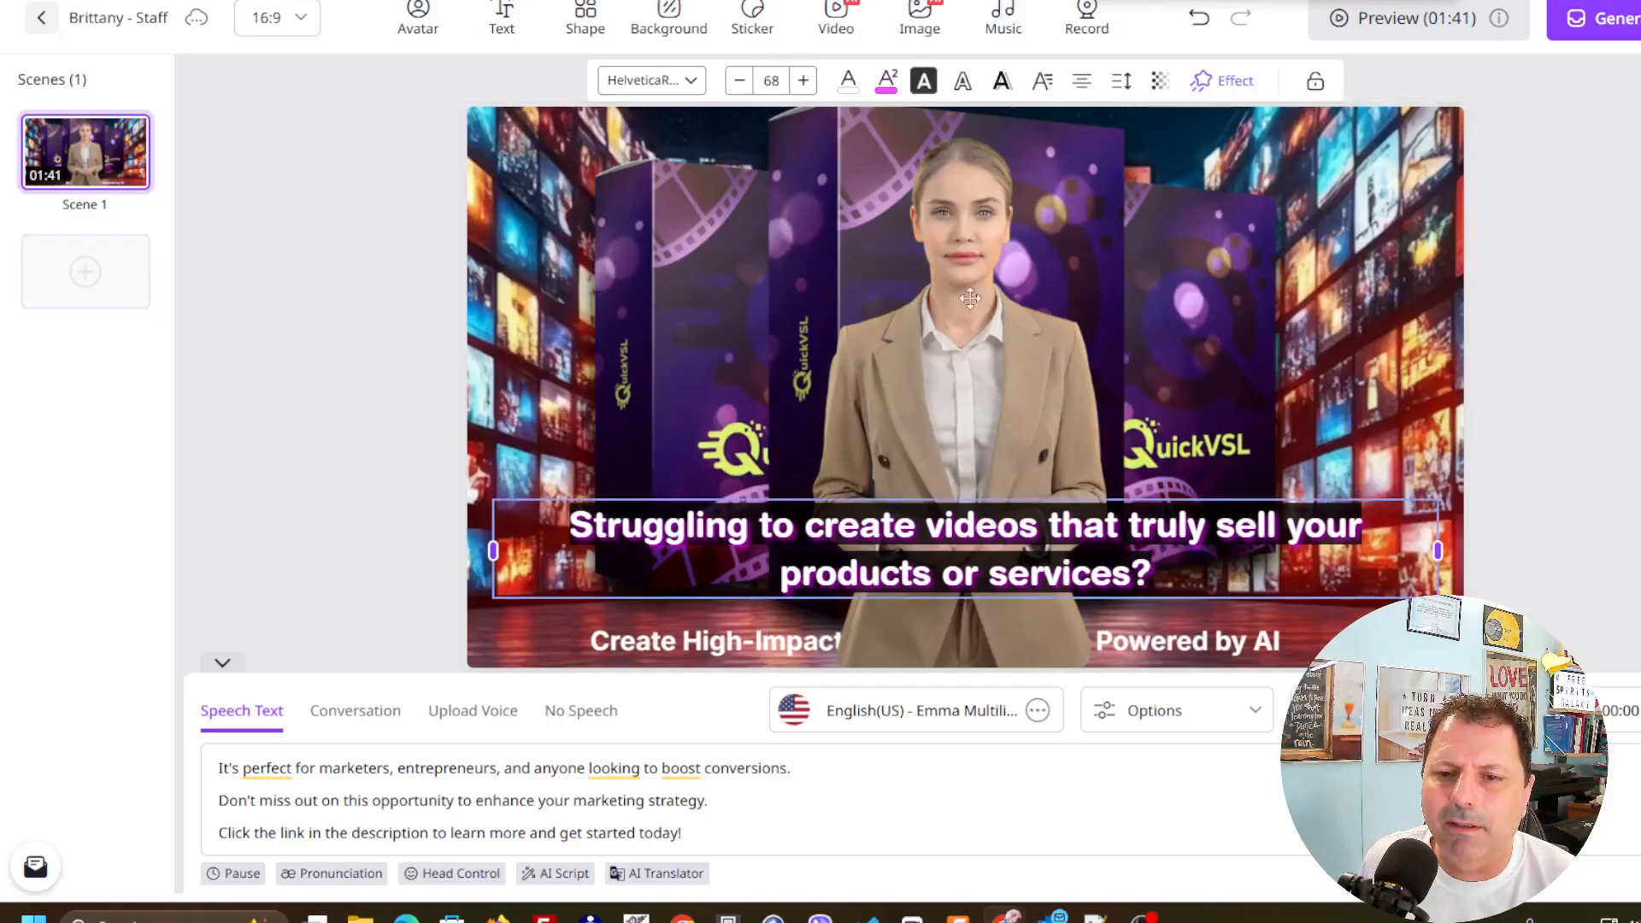
Move the avatar to the left edge of the scene, clear of the large central product box.
left_click(1012, 329)
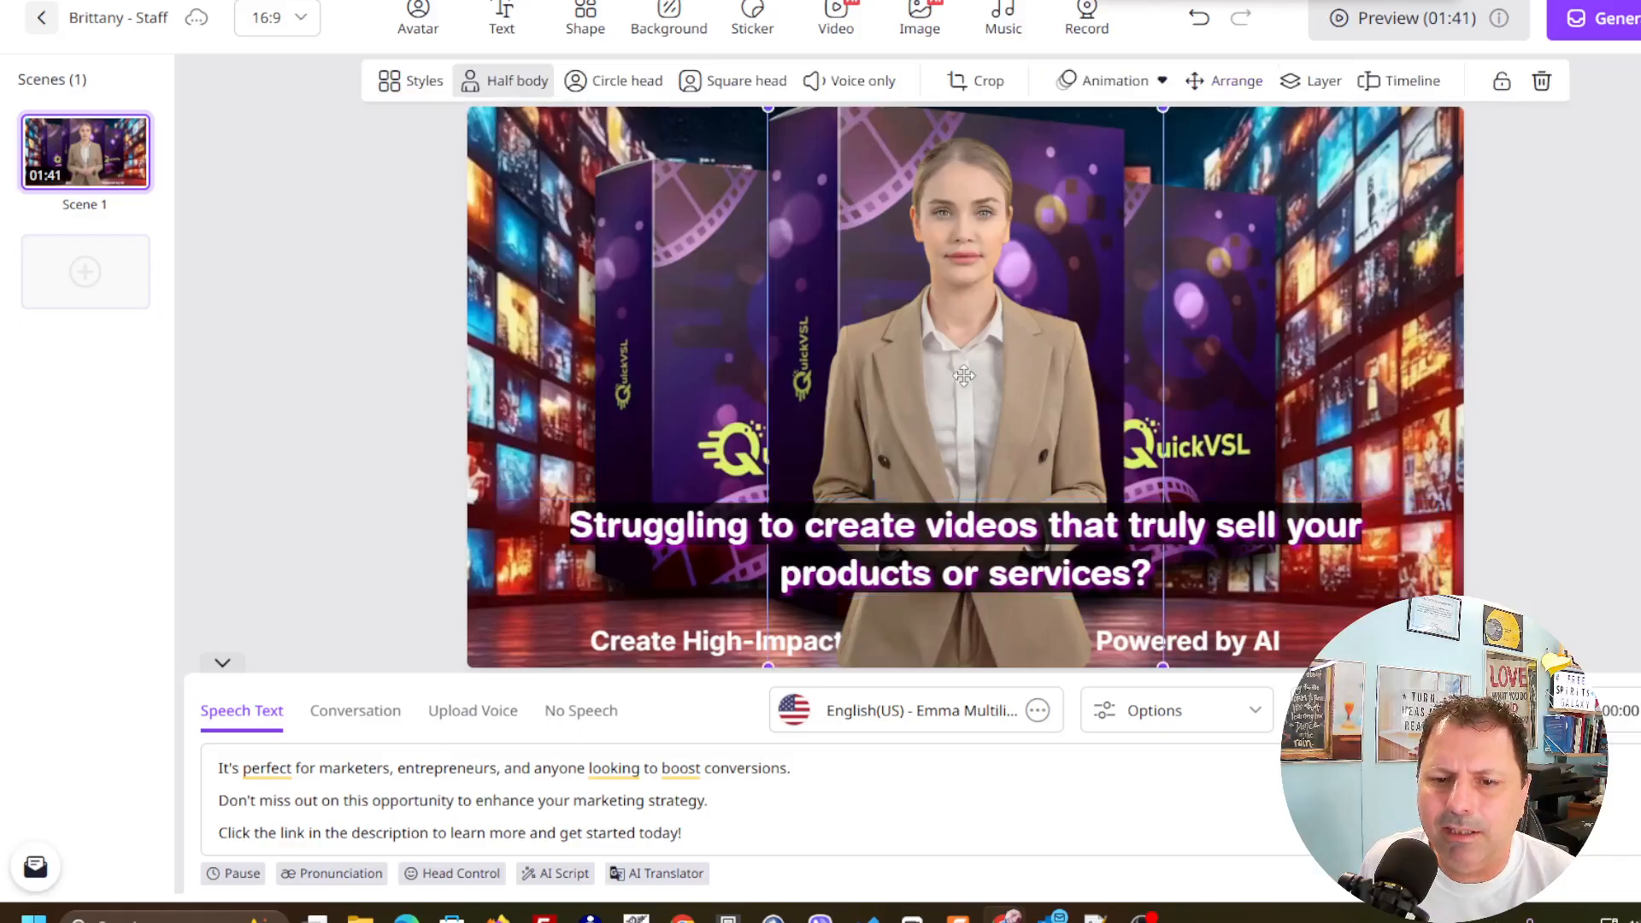
left_click_drag(970, 375, 622, 377)
left_click_drag(828, 103, 850, 101)
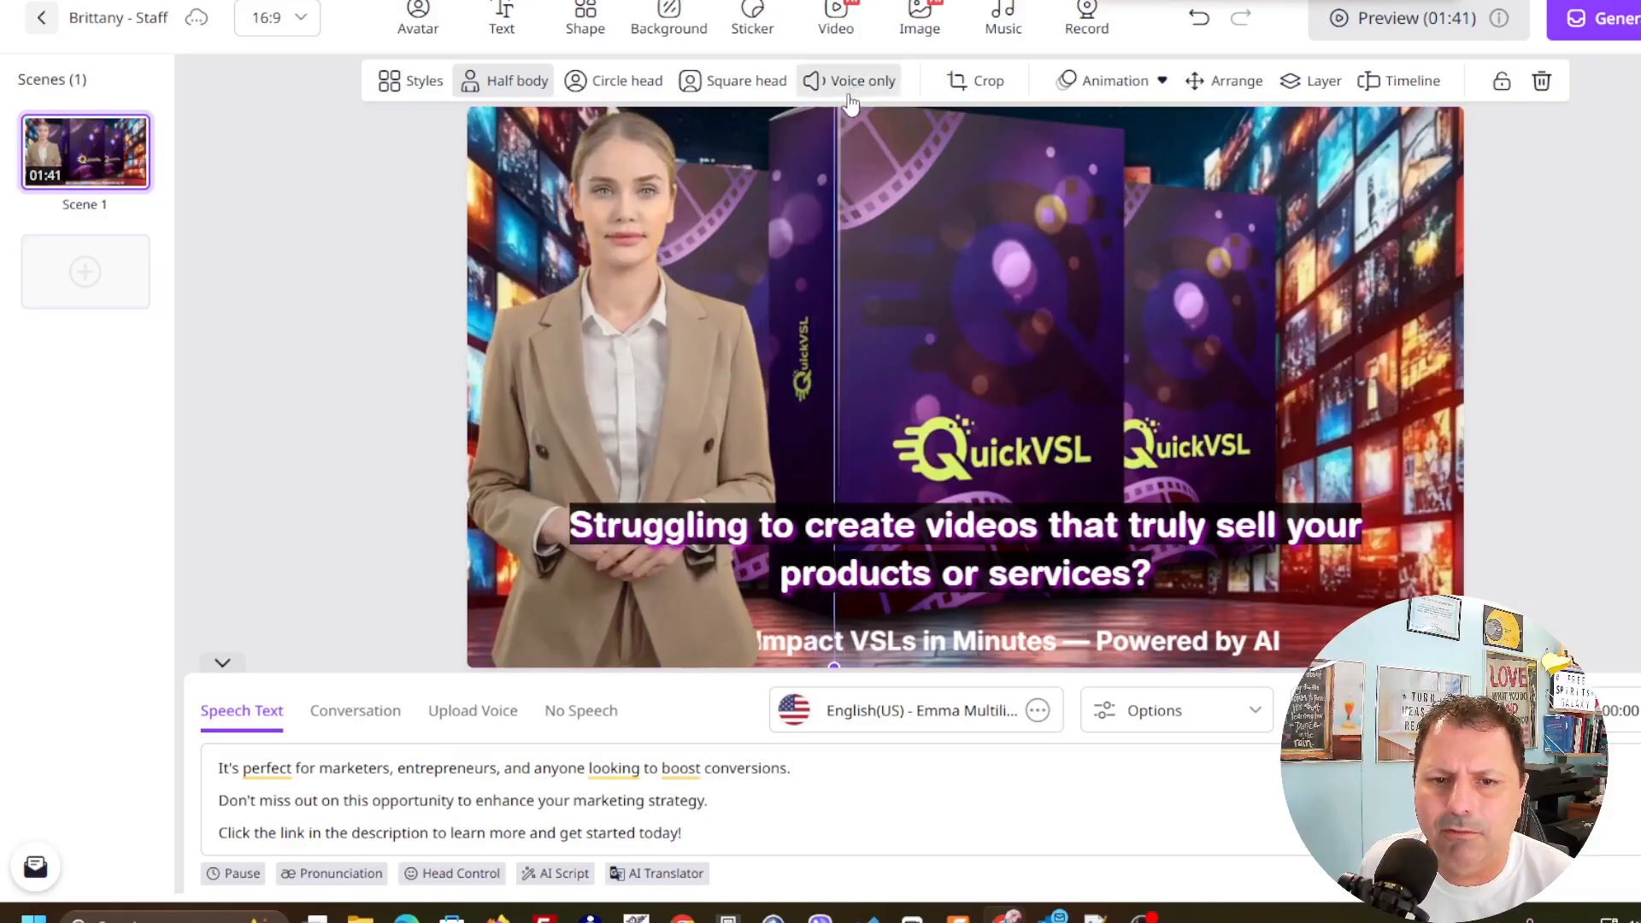
left_click(936, 262)
left_click_drag(688, 336, 692, 336)
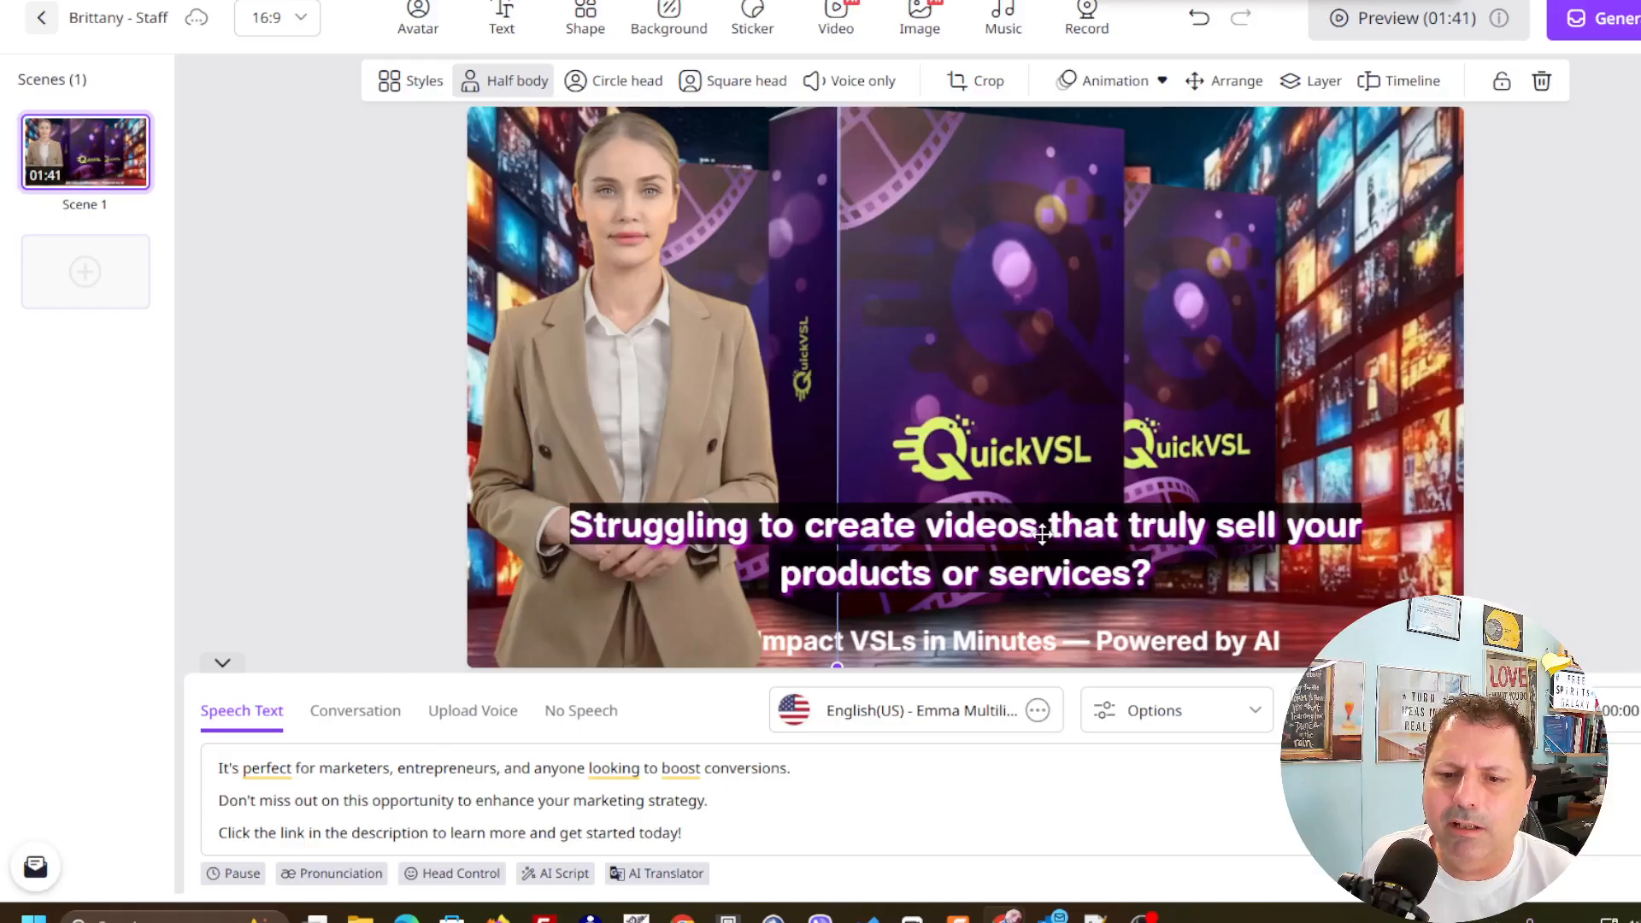
Try placing the subtitle higher in the scene, beside the avatar, with a narrower text box.
left_click(1075, 531)
left_click_drag(1047, 531, 996, 337)
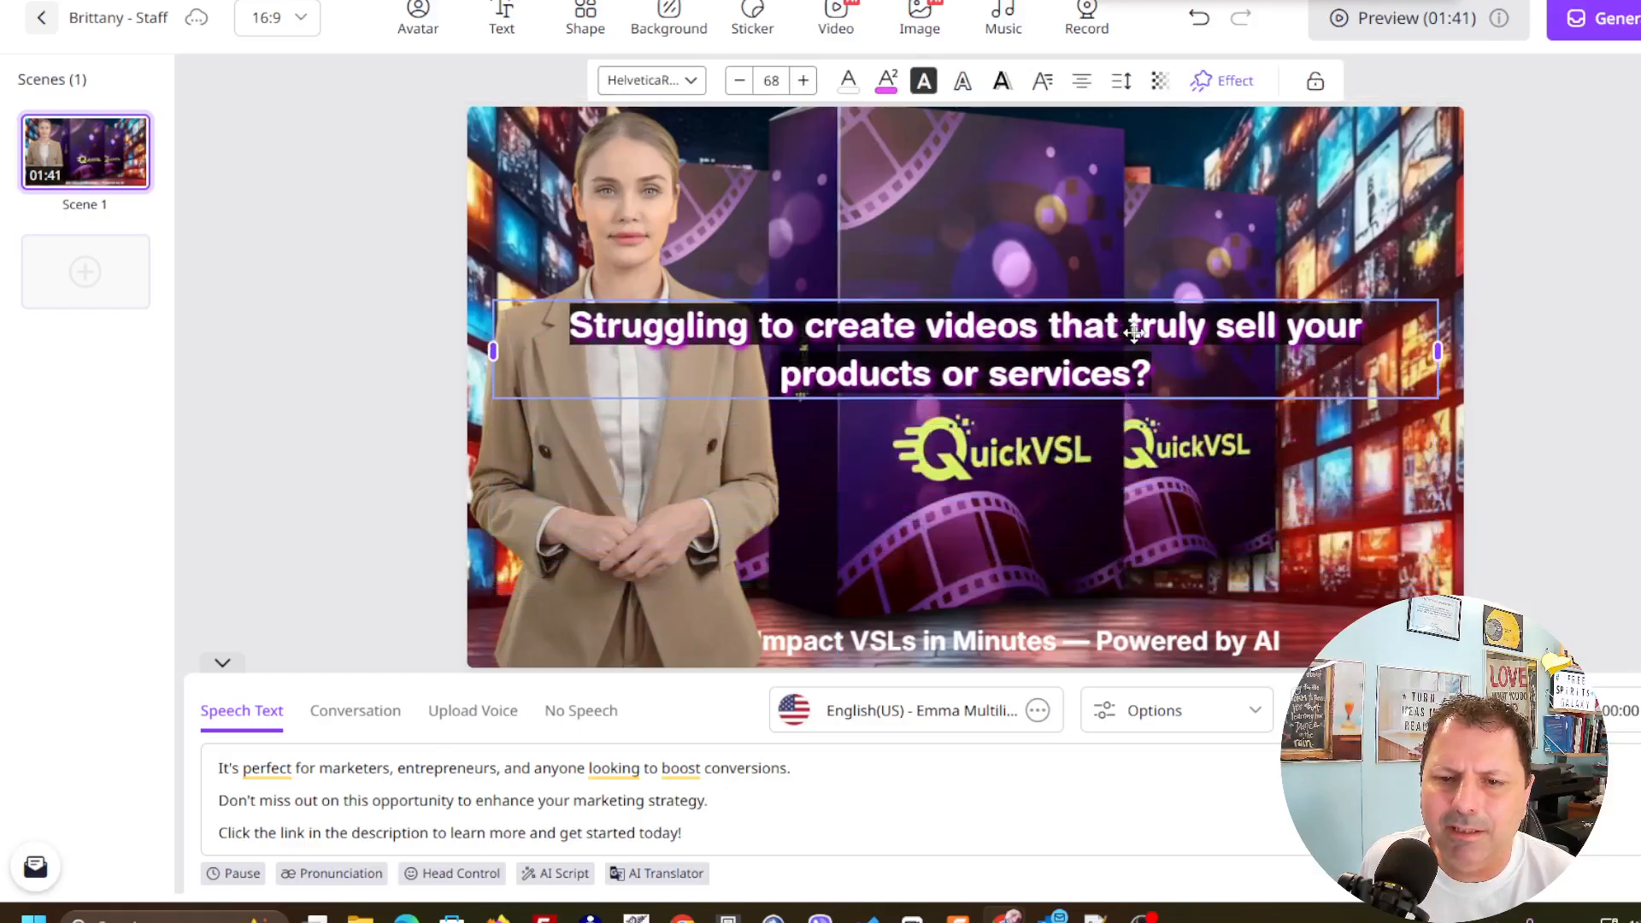
left_click_drag(493, 350, 659, 351)
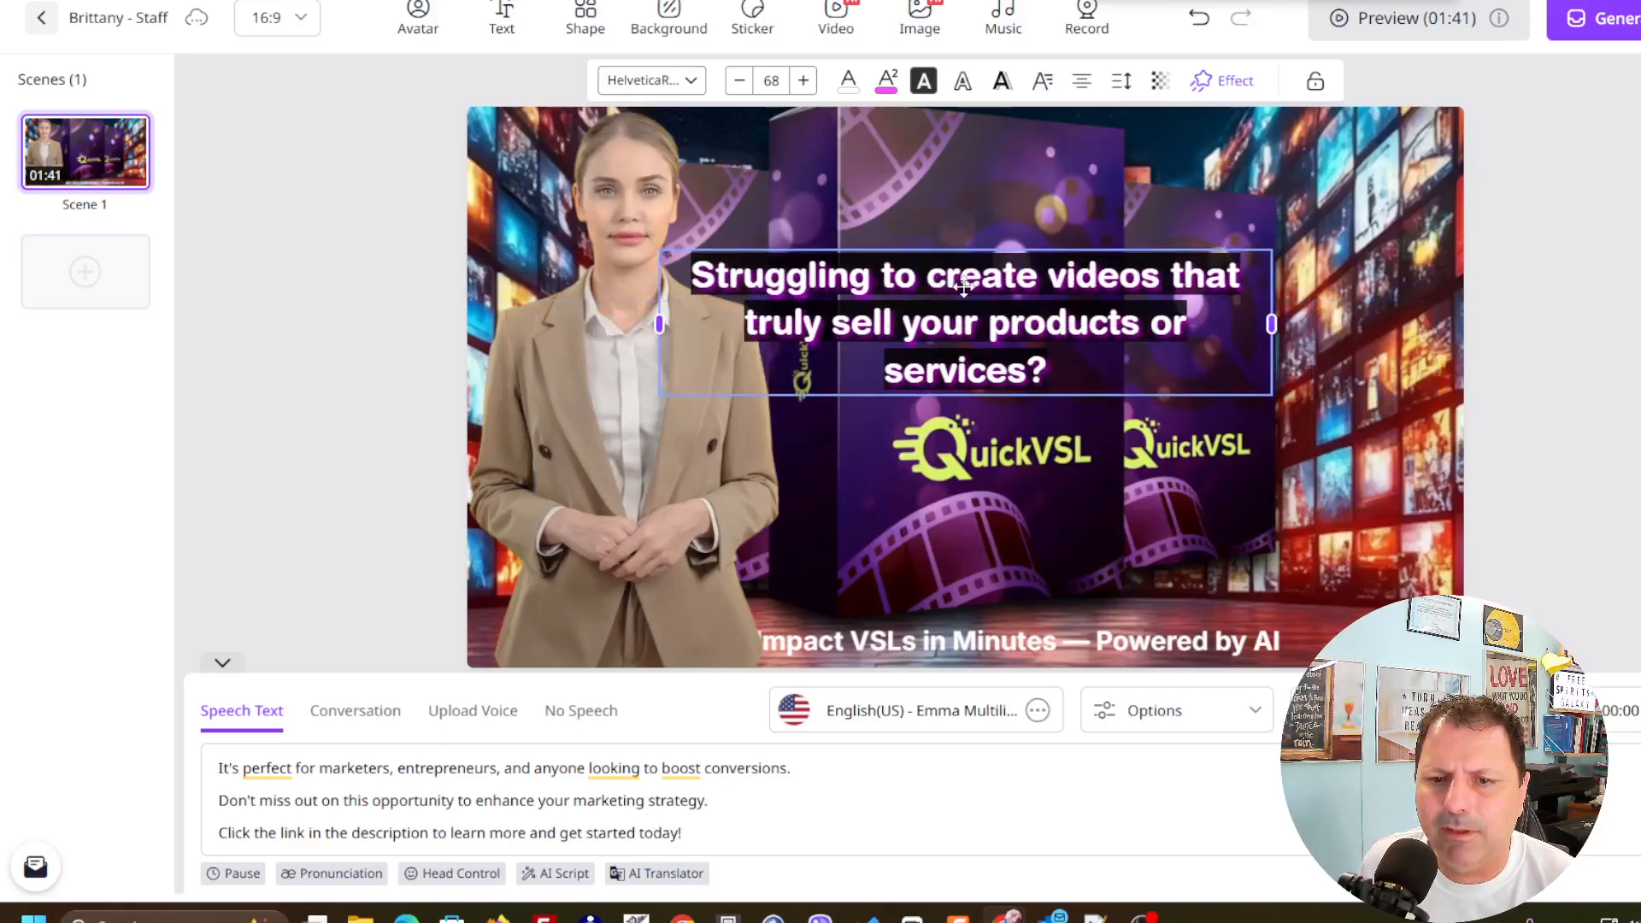
left_click_drag(938, 292, 949, 313)
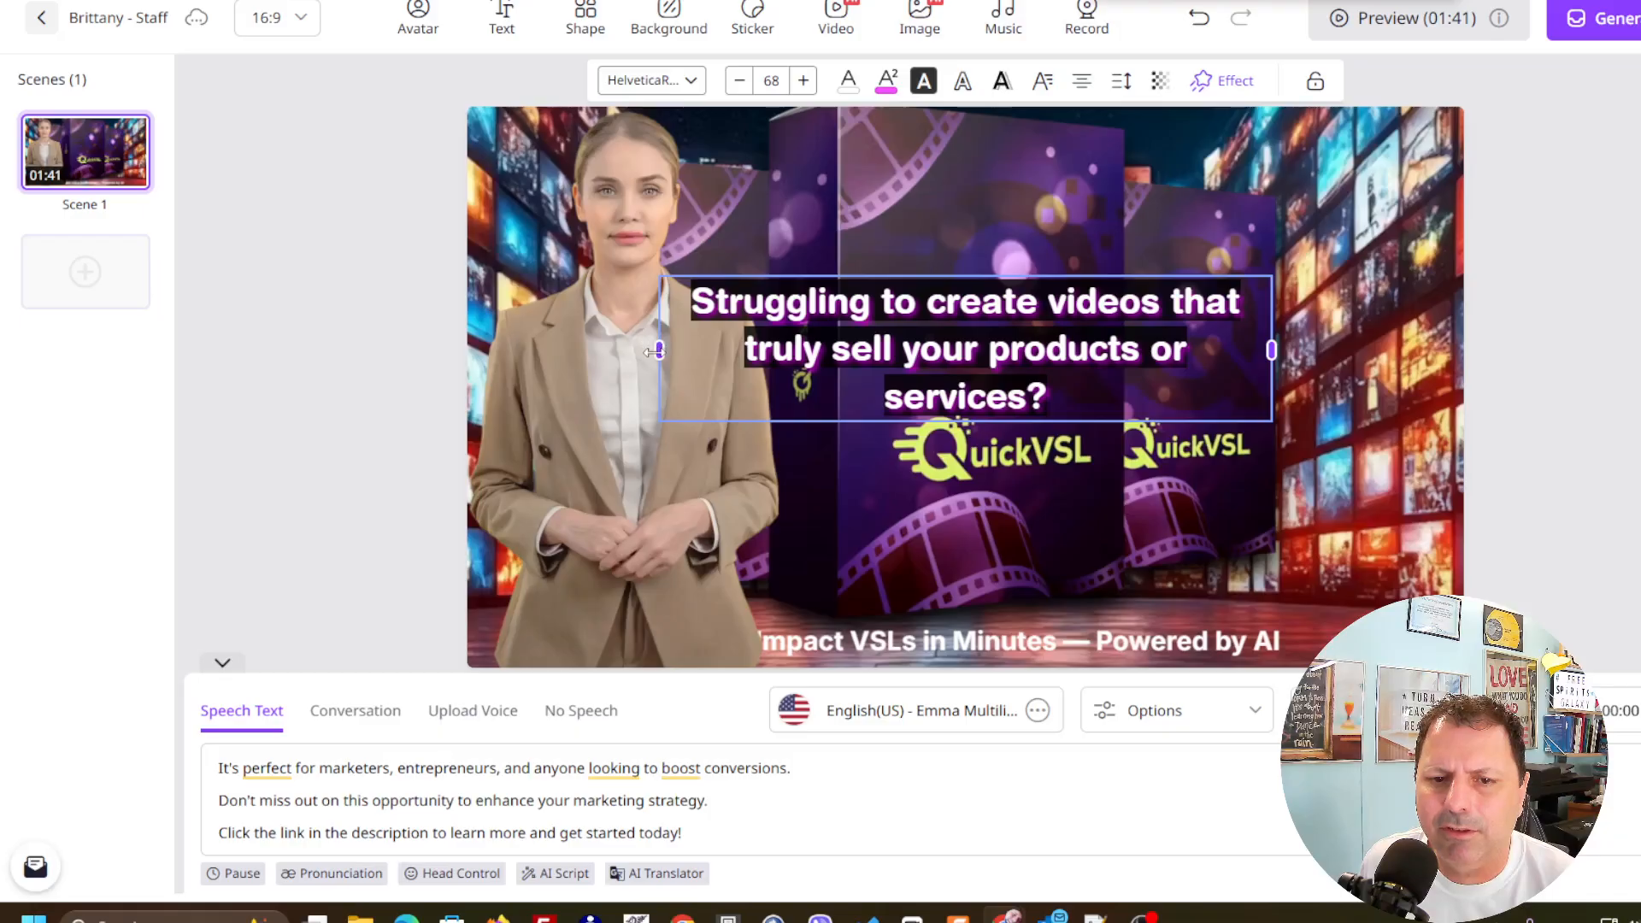
left_click_drag(656, 351, 694, 358)
left_click_drag(1231, 351, 1332, 351)
Place the subtitle just above the background's caption and widen its text box to nearly the full width of the scene.
left_click_drag(1129, 344, 1186, 525)
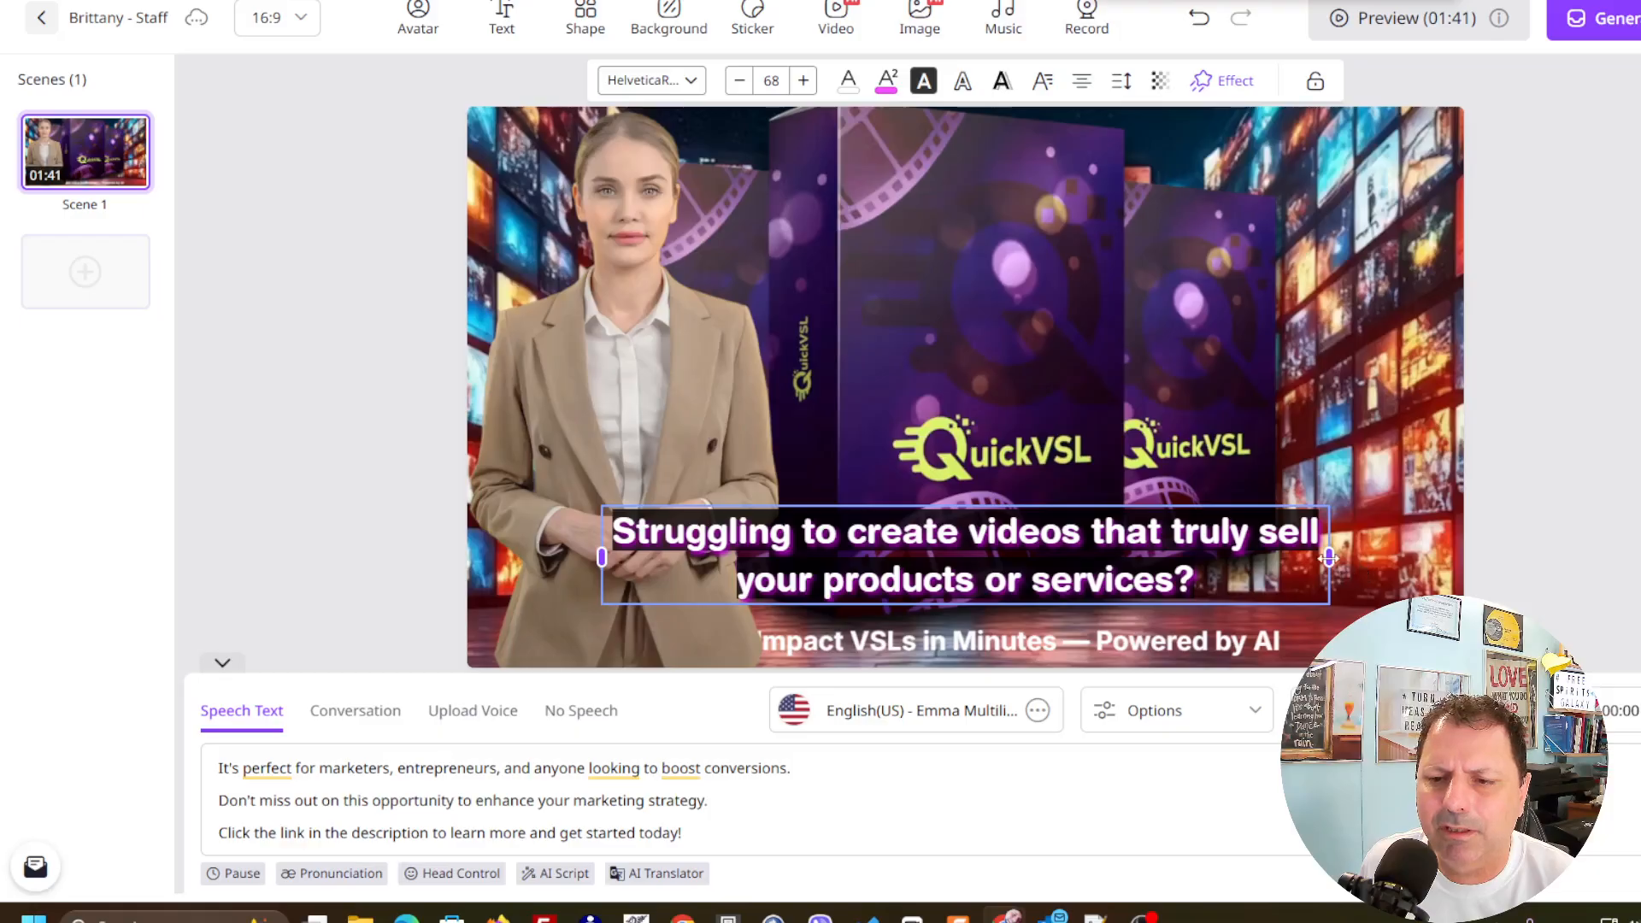
left_click_drag(1330, 553, 1430, 559)
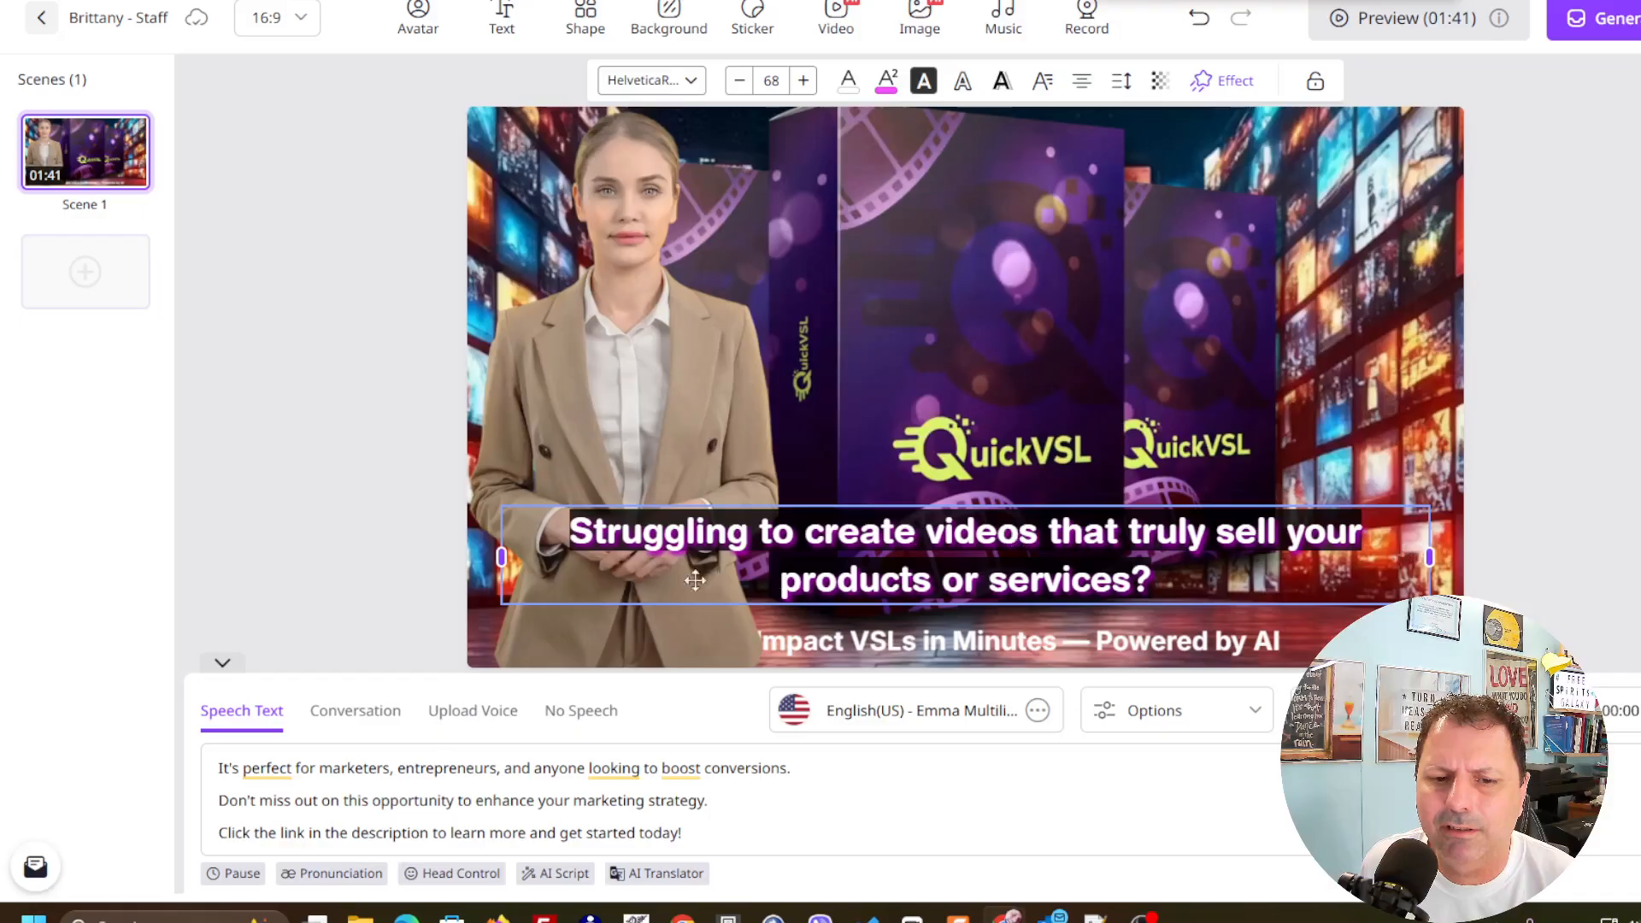
left_click_drag(1070, 537, 1071, 523)
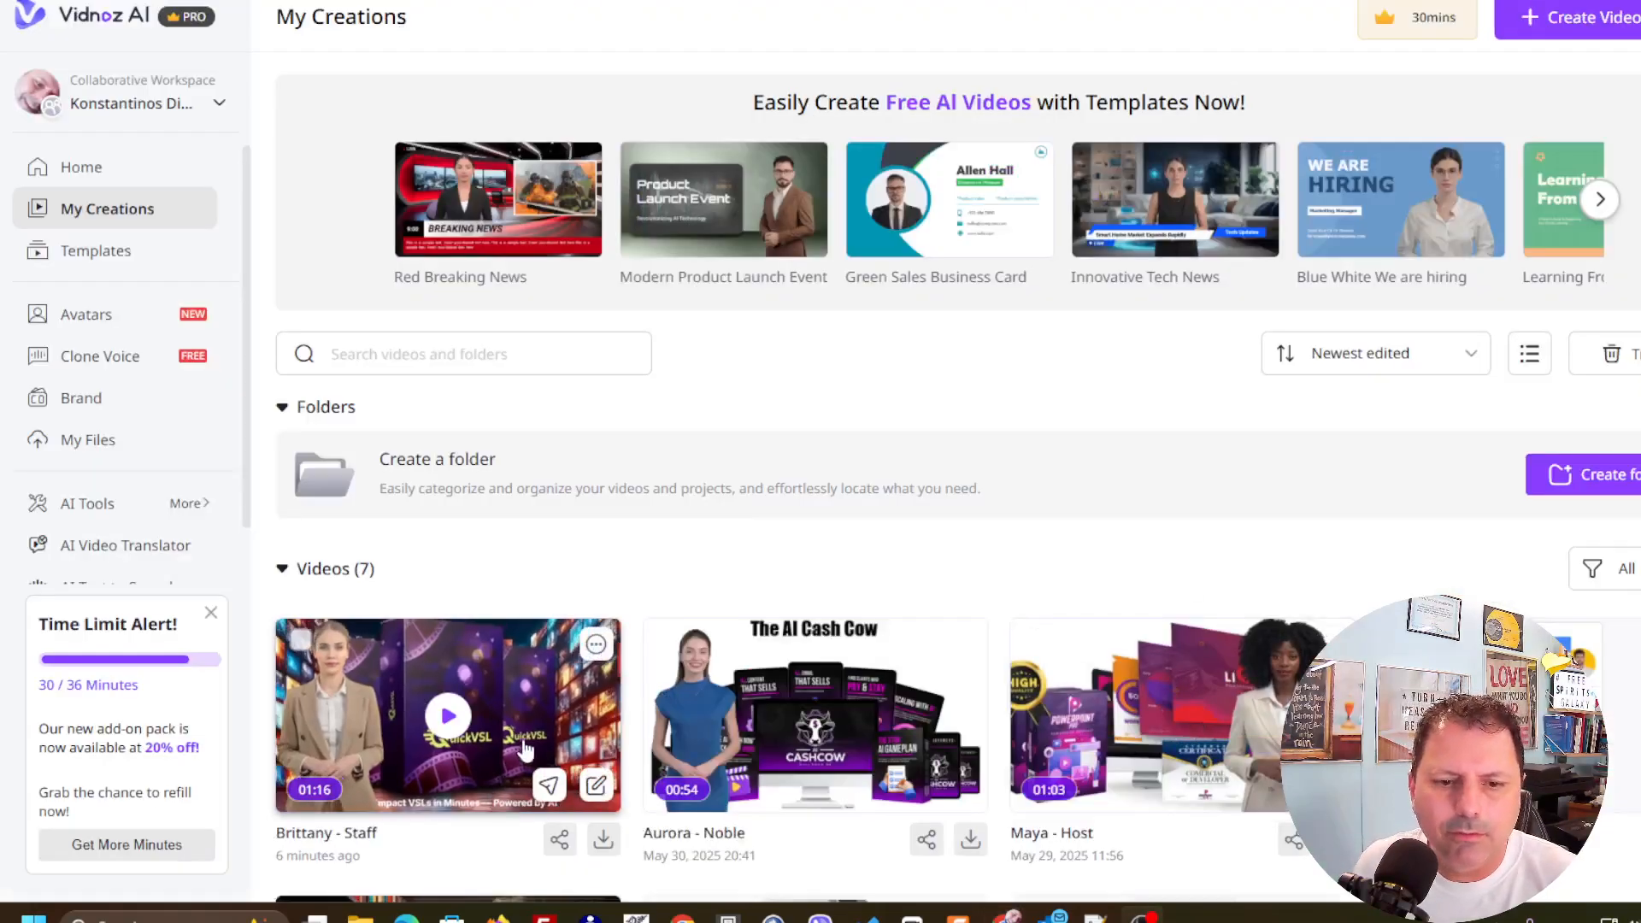
Play the generated Brittany - Staff video from the creations list and pause it at 00:17.
left_click(448, 716)
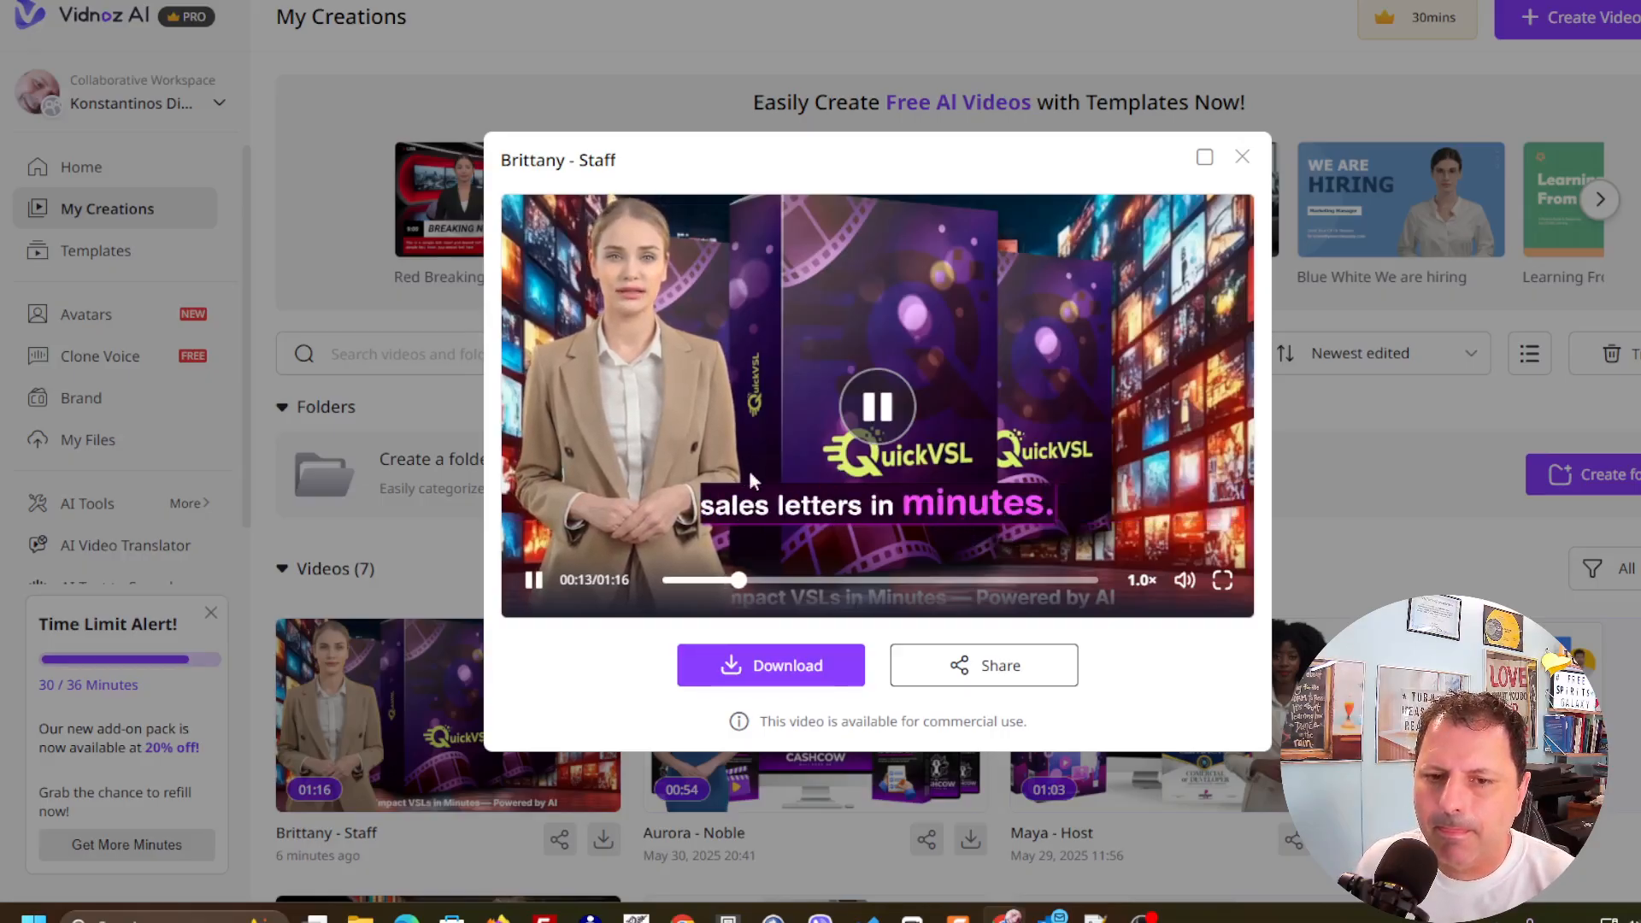
left_click(783, 430)
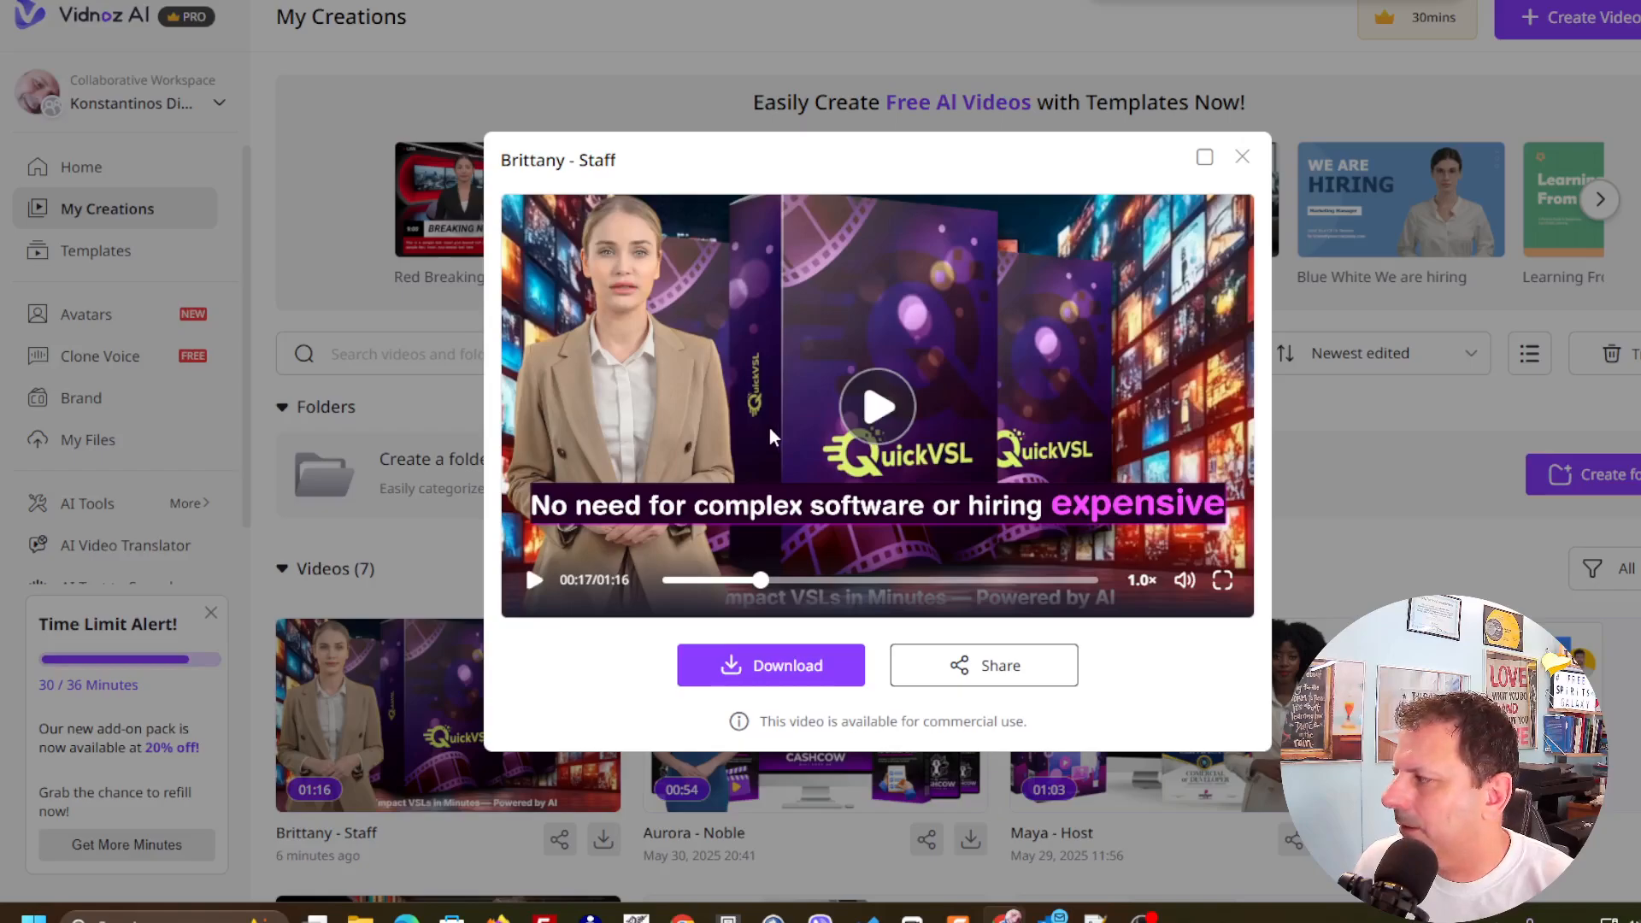